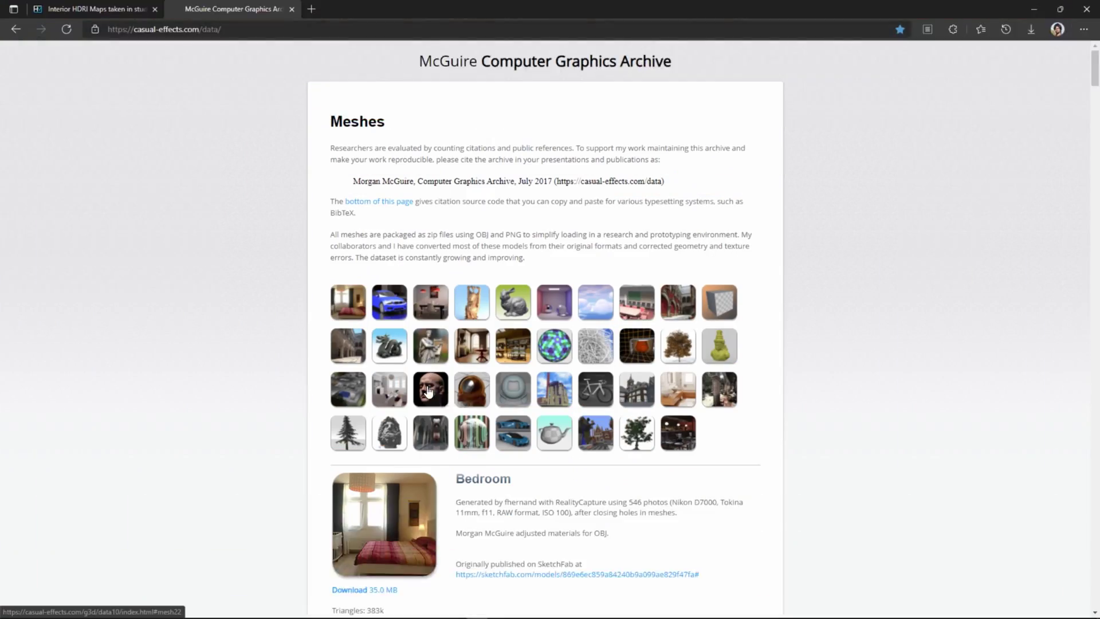
Step: Download the LPS Head mesh from the McGuire Computer Graphics Archive
click(429, 390)
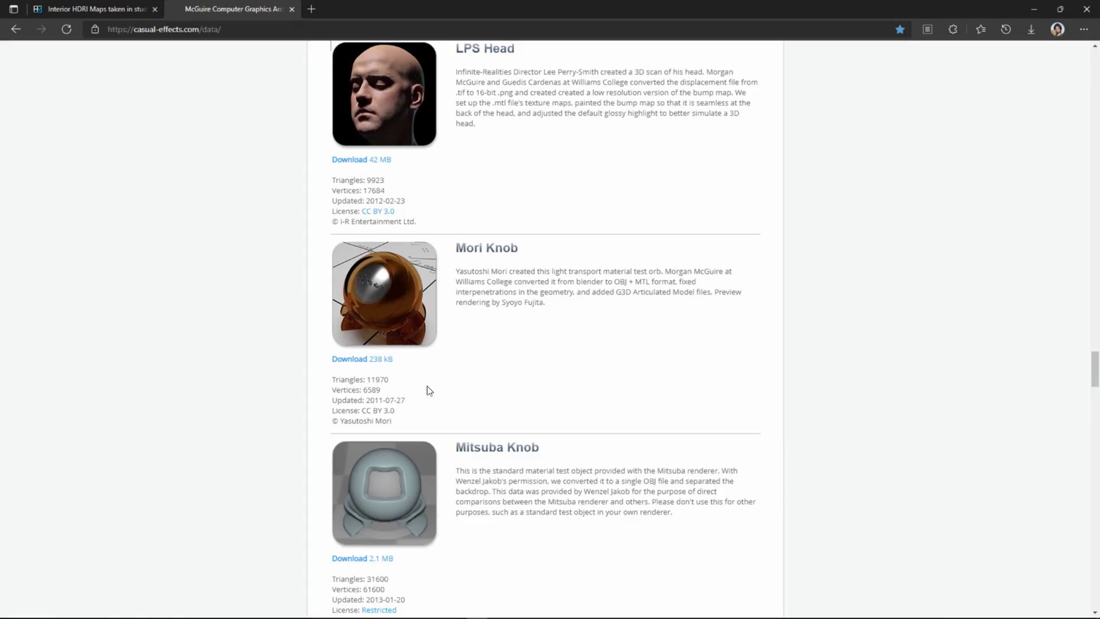
click(379, 161)
Step: Switch to Blender and import the downloaded head mesh as a Wavefront (.obj) file
key(super+Tab)
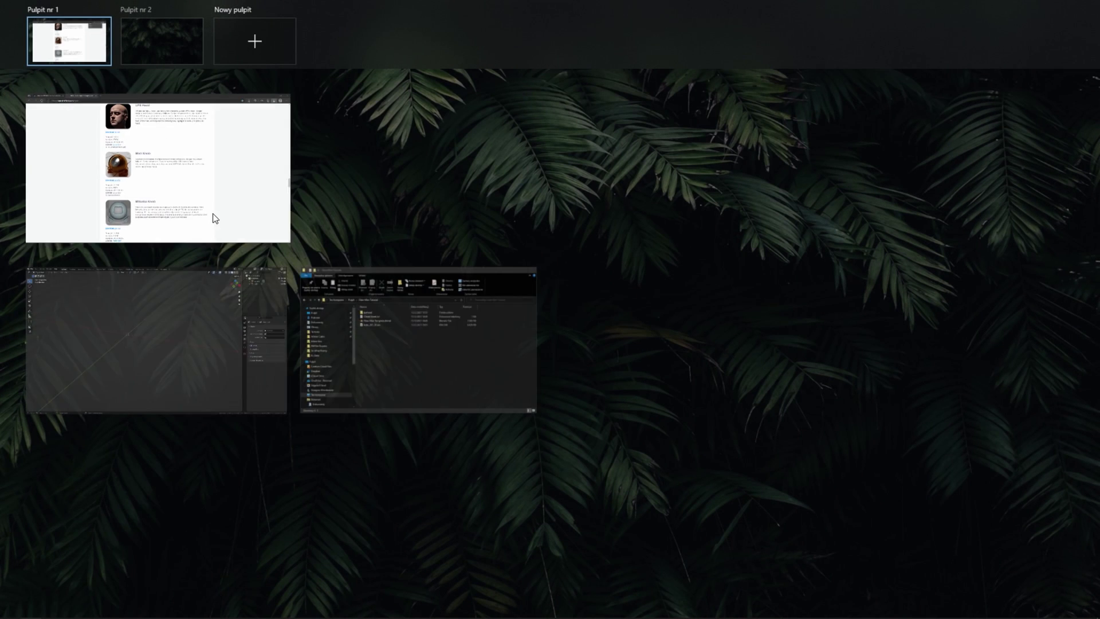
click(107, 345)
click(26, 7)
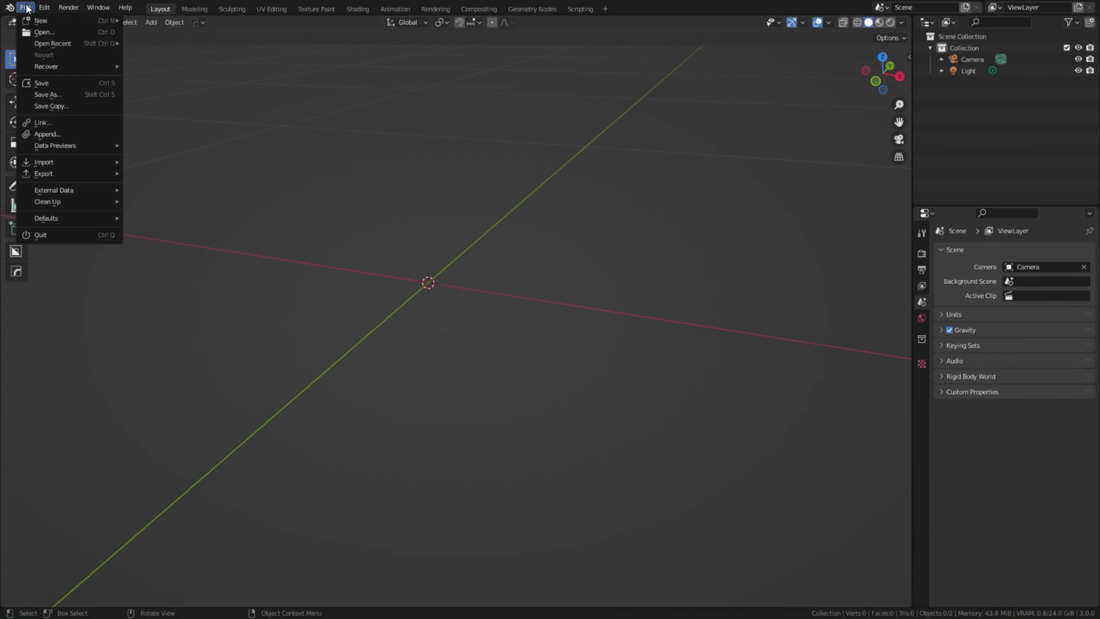
mouse_move(71, 165)
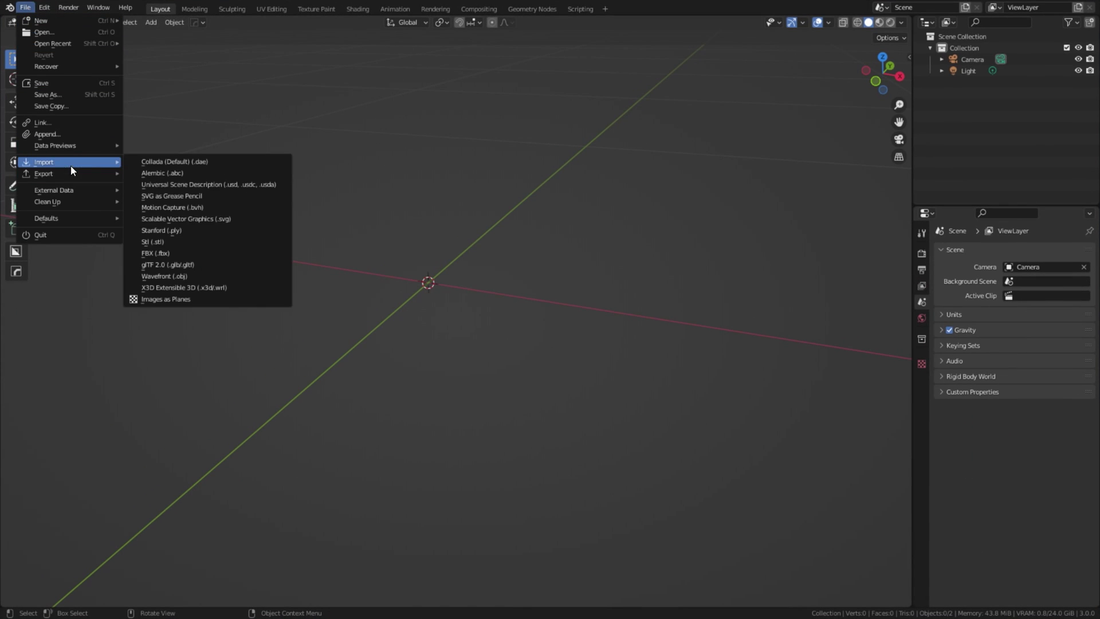
click(213, 275)
double_click(251, 111)
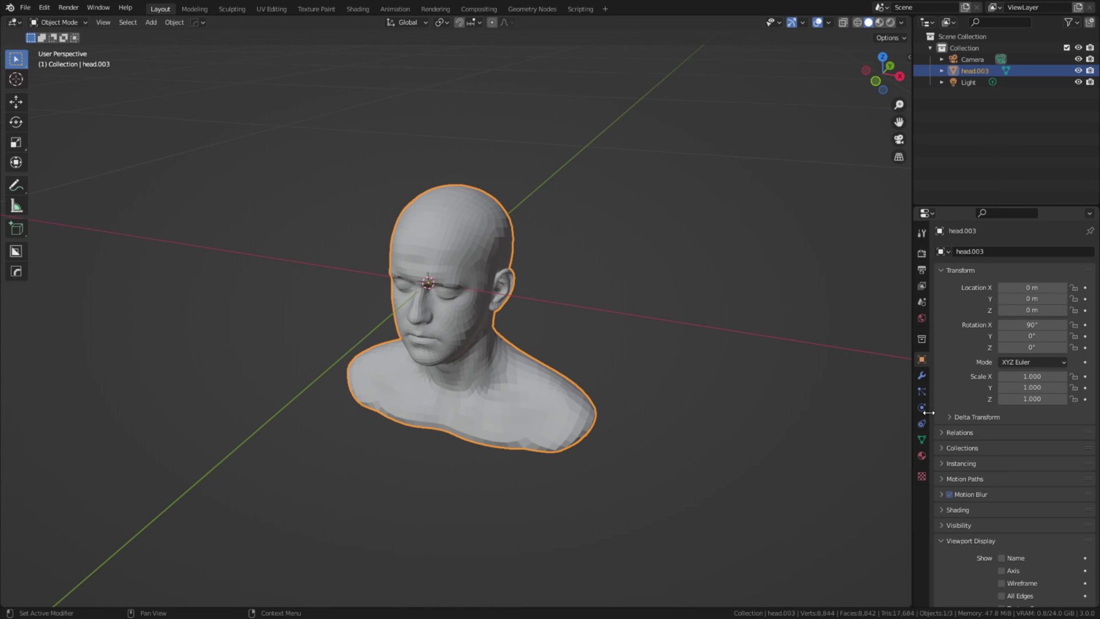
Step: Set the imported head's viewport display to Bounds
scroll(988, 446, down, 4)
click(1030, 568)
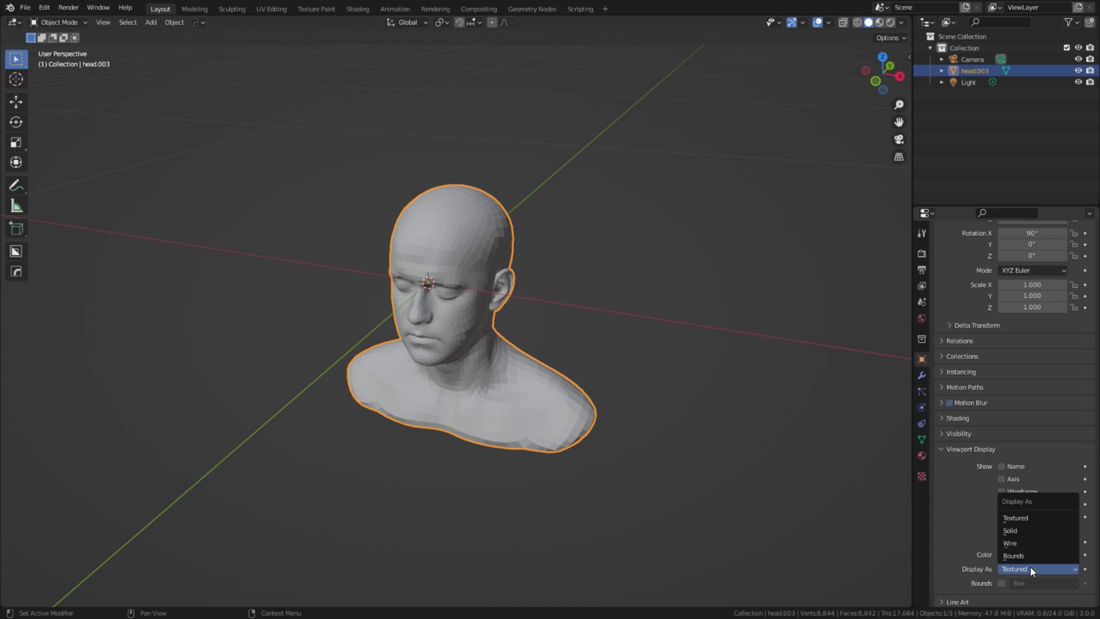
click(1031, 556)
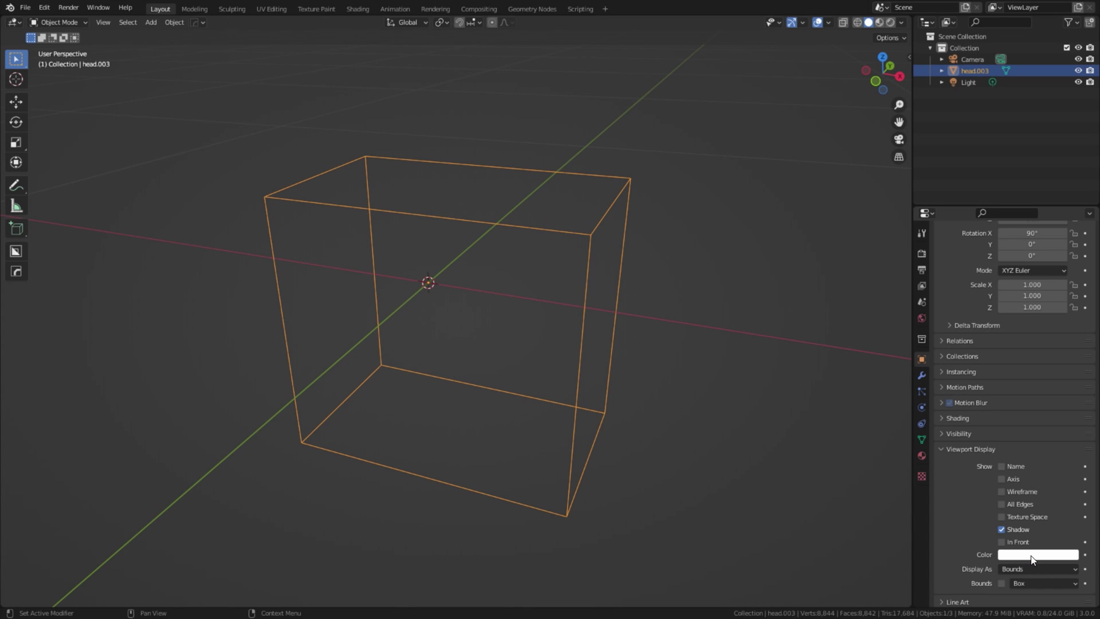
Step: Find the Add Curve: Extra Objects add-on in the preferences and enable it
click(44, 8)
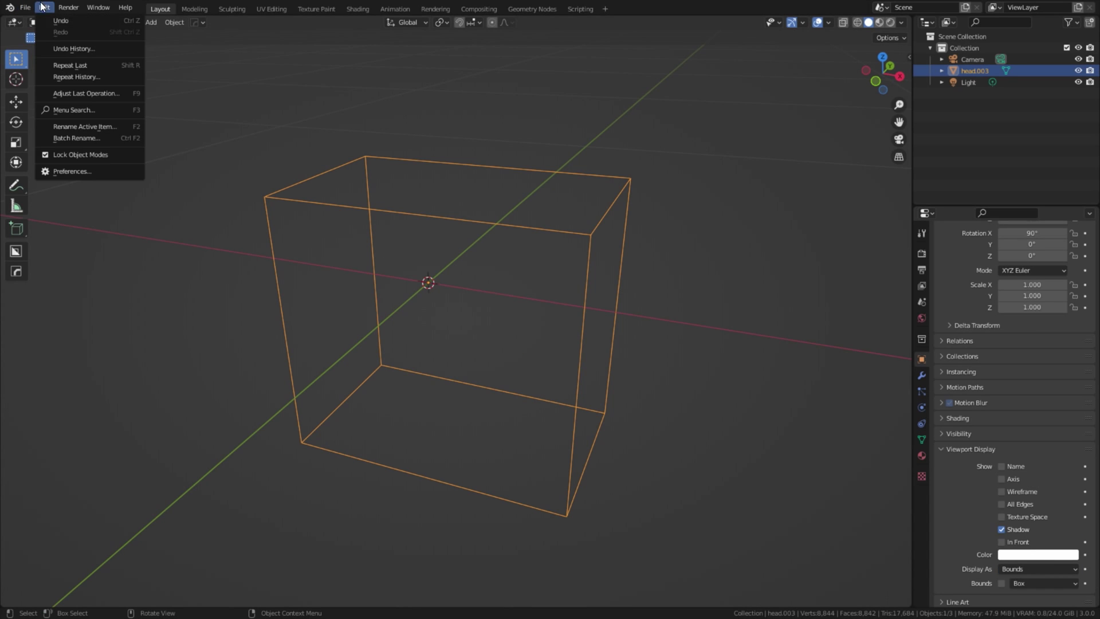
click(87, 169)
click(317, 44)
text(ex)
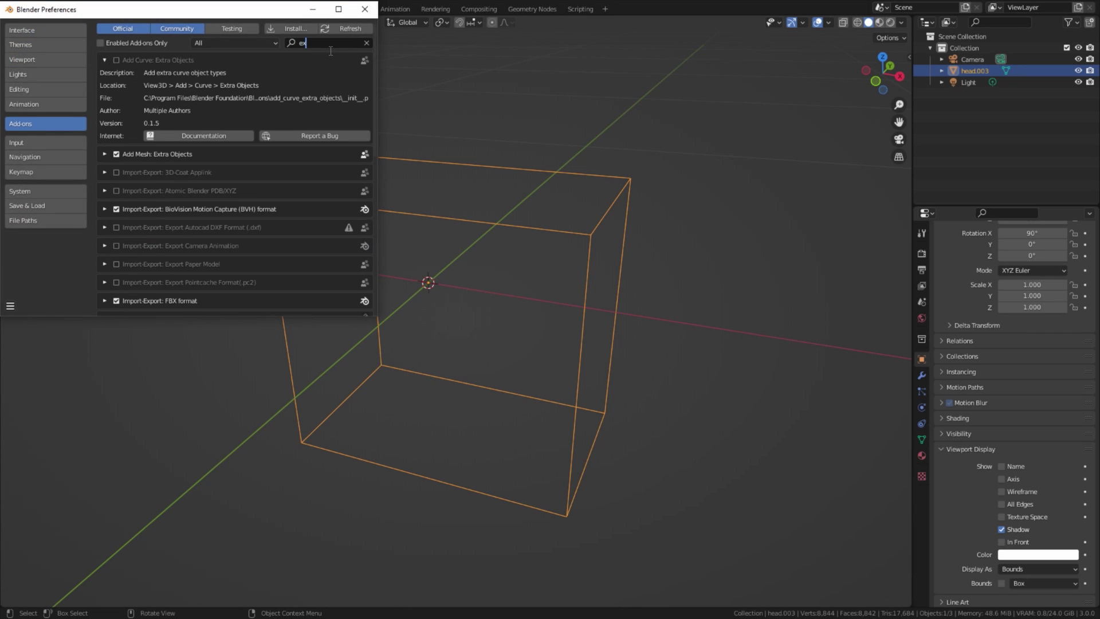
text(tr)
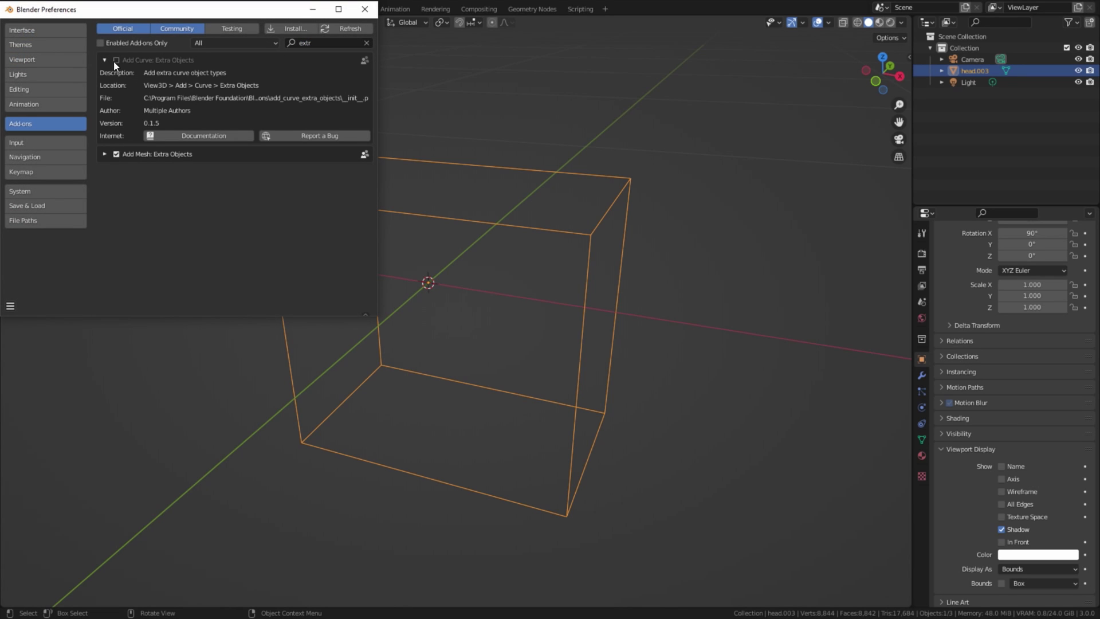
click(116, 61)
click(365, 9)
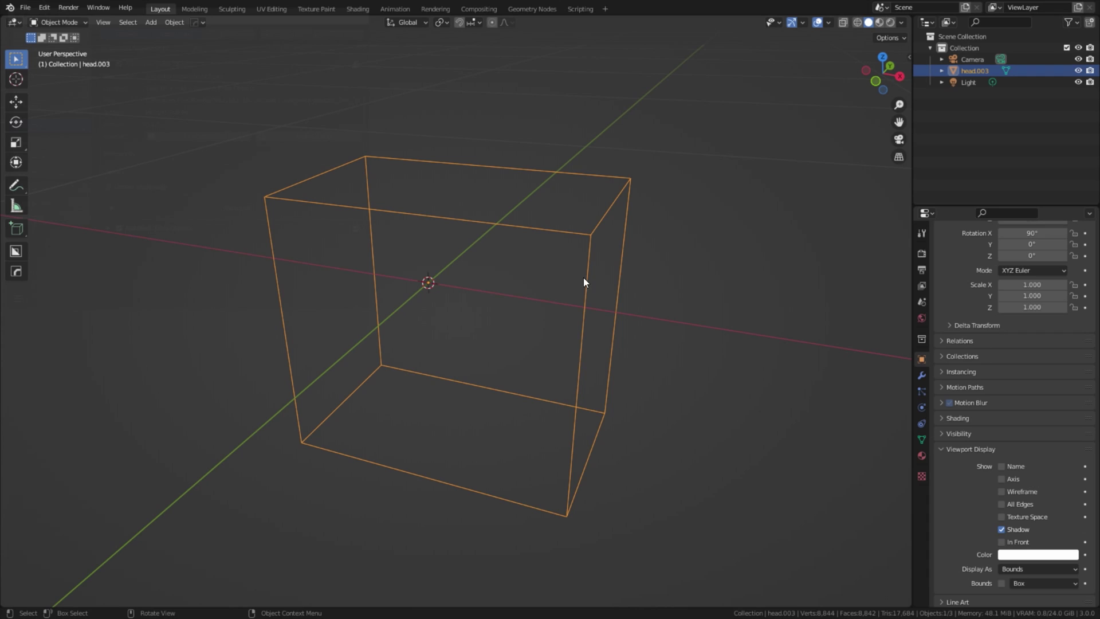
Step: Add a Bounce Spline curve based on the selected head mesh
key(shift+a)
mouse_move(579, 309)
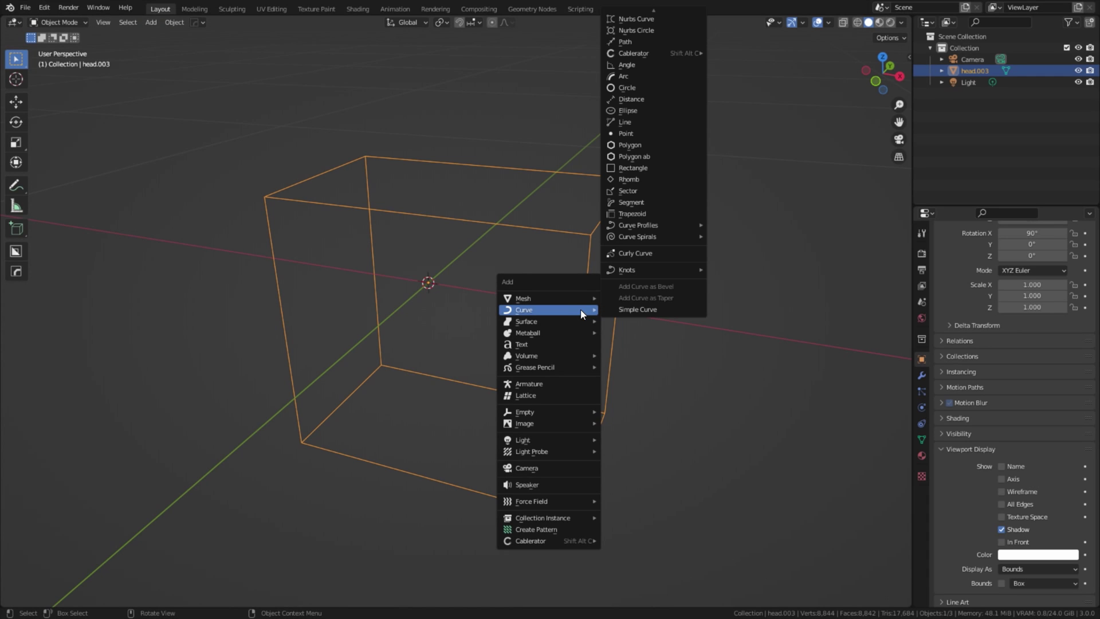
mouse_move(632, 271)
click(744, 308)
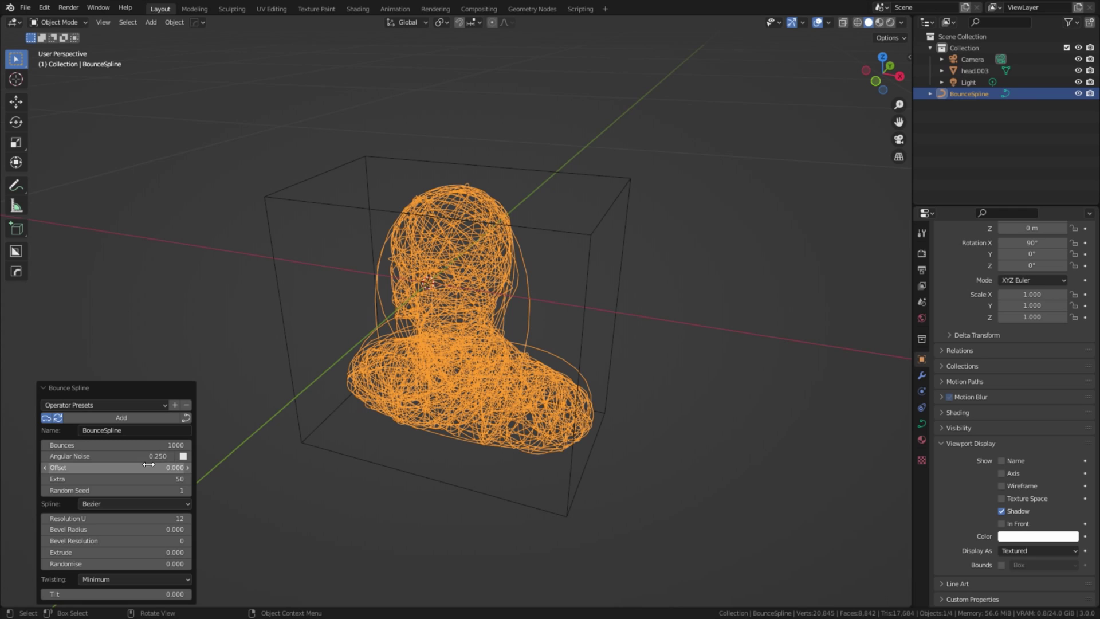
Step: Set the Bounce Spline's Resolution U to 4 and Bounces to 20000, and give it a bevel radius
click(171, 519)
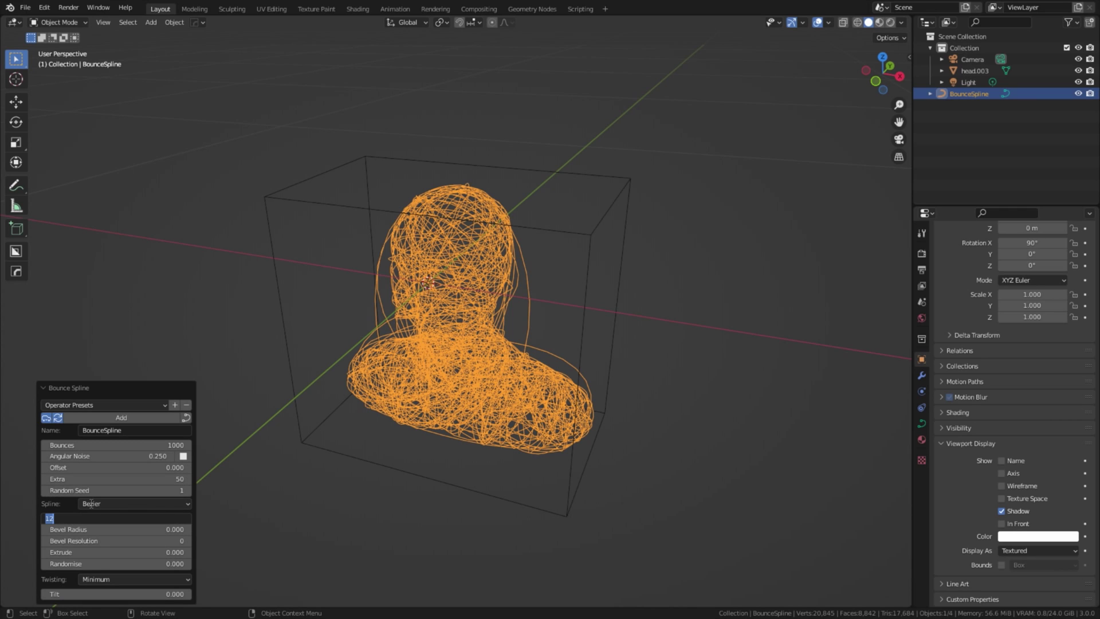
text(4)
key(Return)
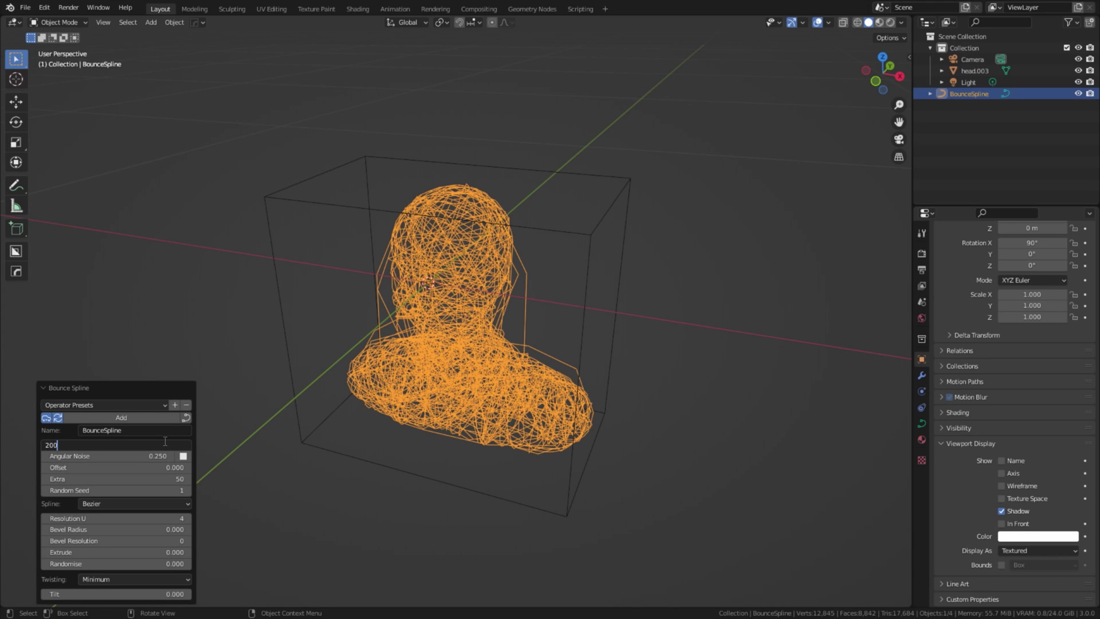
key(Return)
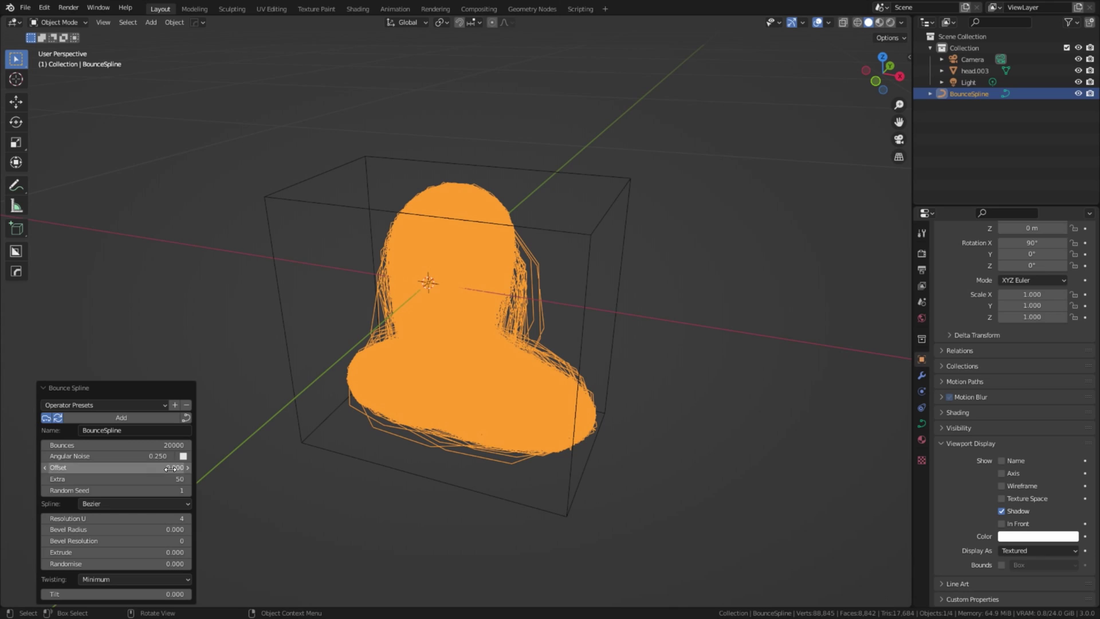
click(147, 532)
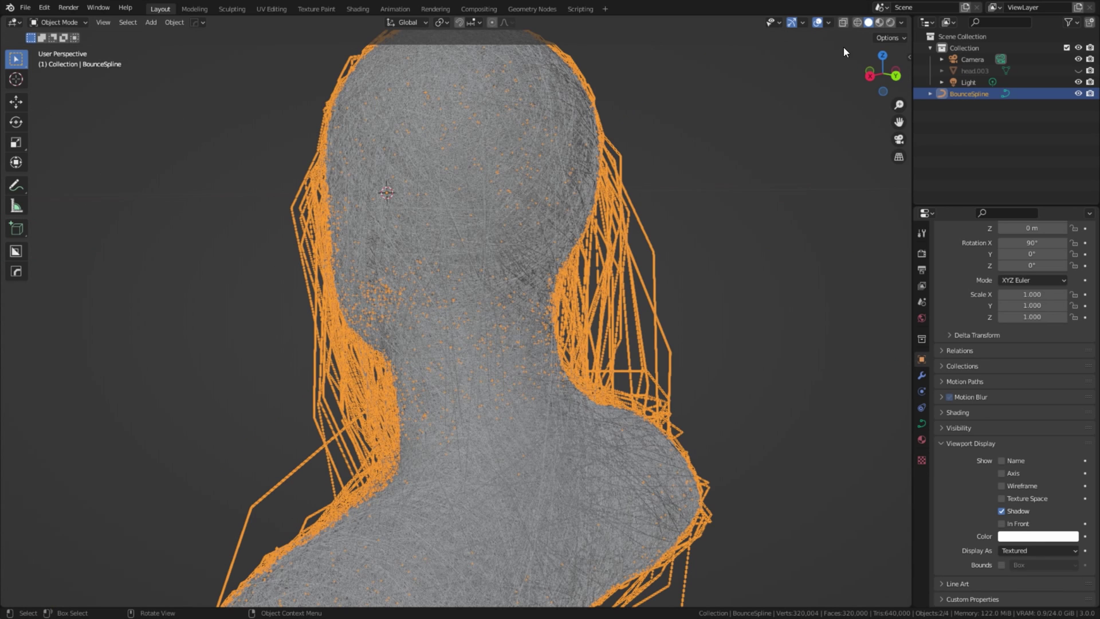
Step: Enter Edit Mode on the Bounce Spline and set the overlay to display all curve handles
click(828, 23)
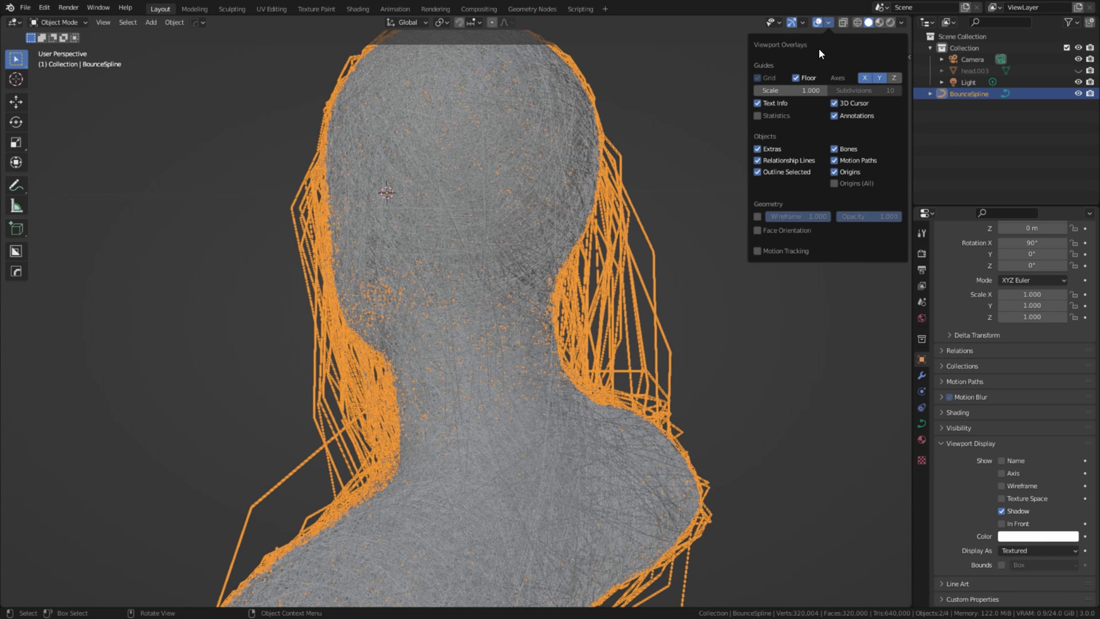
key(Tab)
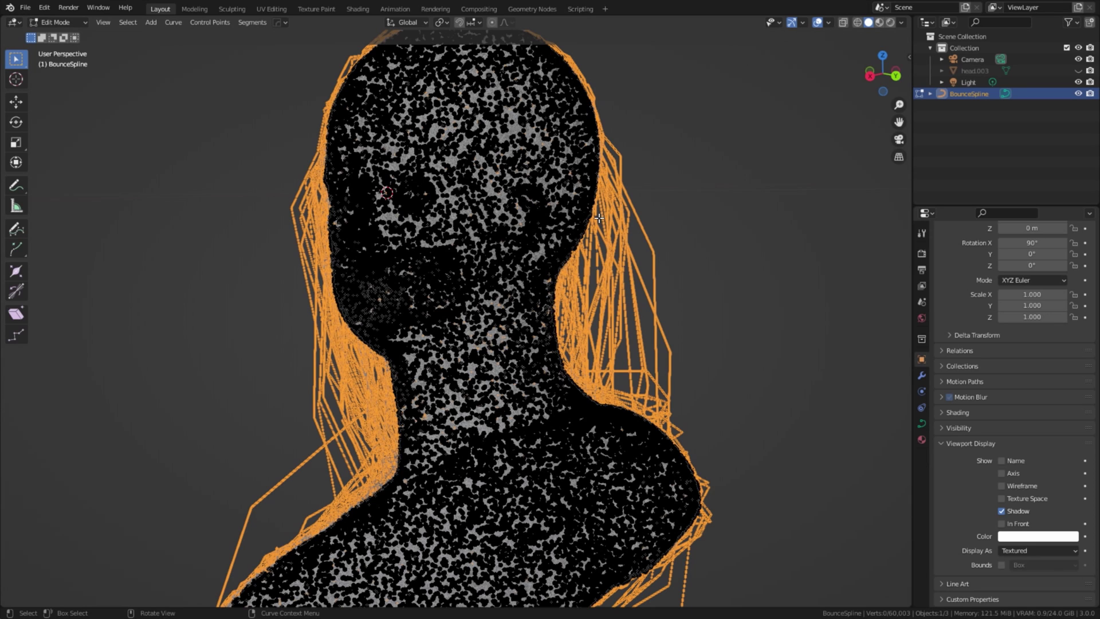
click(828, 23)
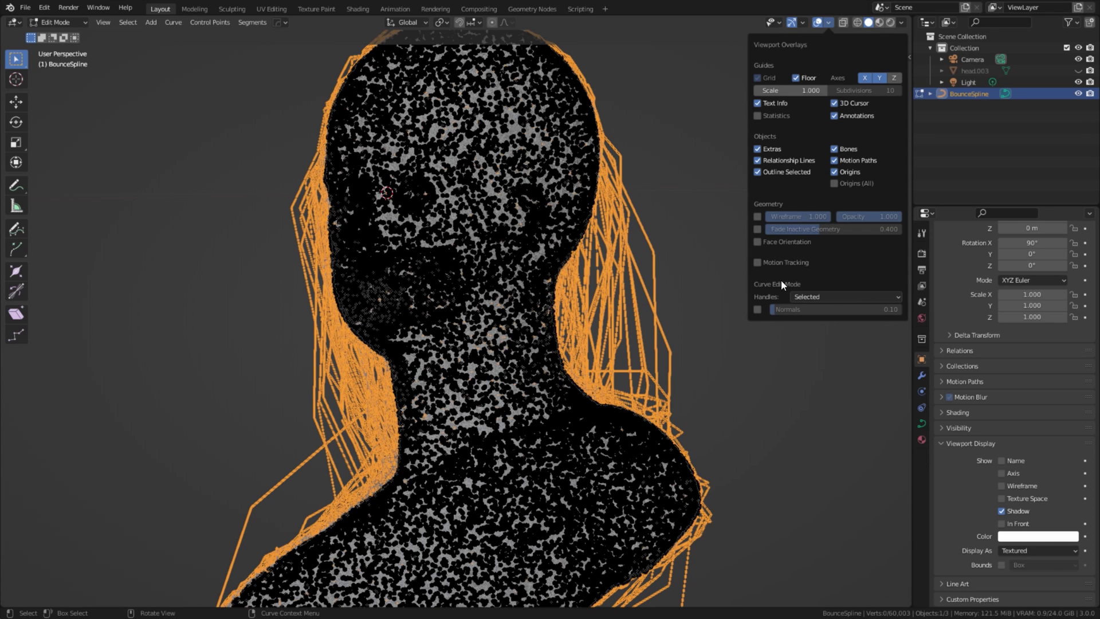
click(830, 296)
click(819, 335)
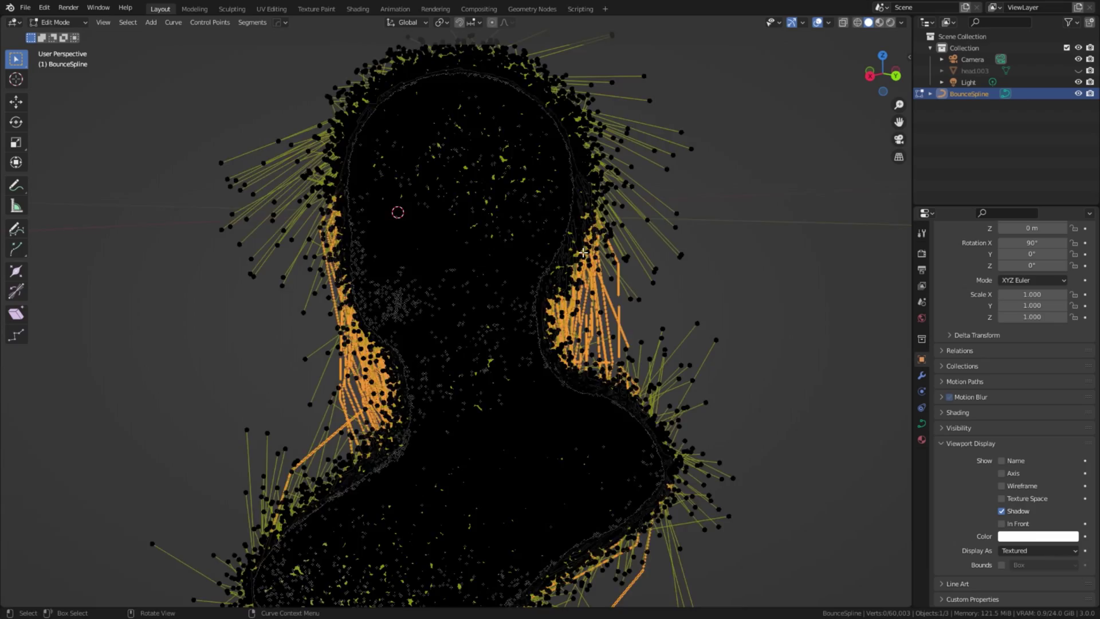
Step: Select two groups of stray curve points protruding beside the head and move them inward towards the bust
scroll(582, 252, down, 2)
mouse_move(583, 252)
middle_down()
mouse_move(714, 250)
mouse_move(758, 275)
mouse_move(745, 291)
mouse_move(687, 256)
mouse_move(702, 238)
mouse_move(596, 256)
middle_up()
drag(307, 153, 347, 273)
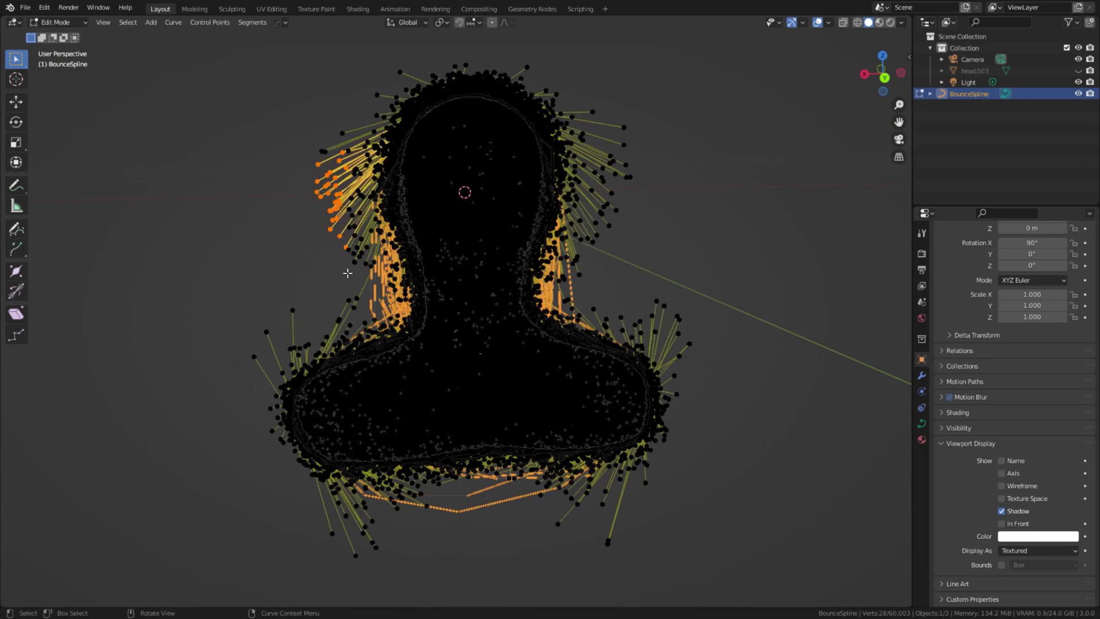
scroll(347, 273, up, 1)
key(g)
click(450, 300)
middle_drag(355, 244, 258, 226)
drag(244, 73, 297, 218)
key(g)
click(391, 265)
Step: Pull two more clusters of protruding curve points inward from other sides of the head
middle_drag(690, 315, 781, 298)
drag(633, 280, 580, 146)
key(g)
click(540, 179)
middle_drag(596, 183, 386, 184)
drag(224, 169, 302, 304)
key(g)
click(388, 319)
Step: Move the stray curve points beside the neck closer to the bust
scroll(673, 260, down, 2)
scroll(673, 260, up, 3)
middle_drag(640, 259, 690, 255)
drag(637, 277, 558, 172)
key(g)
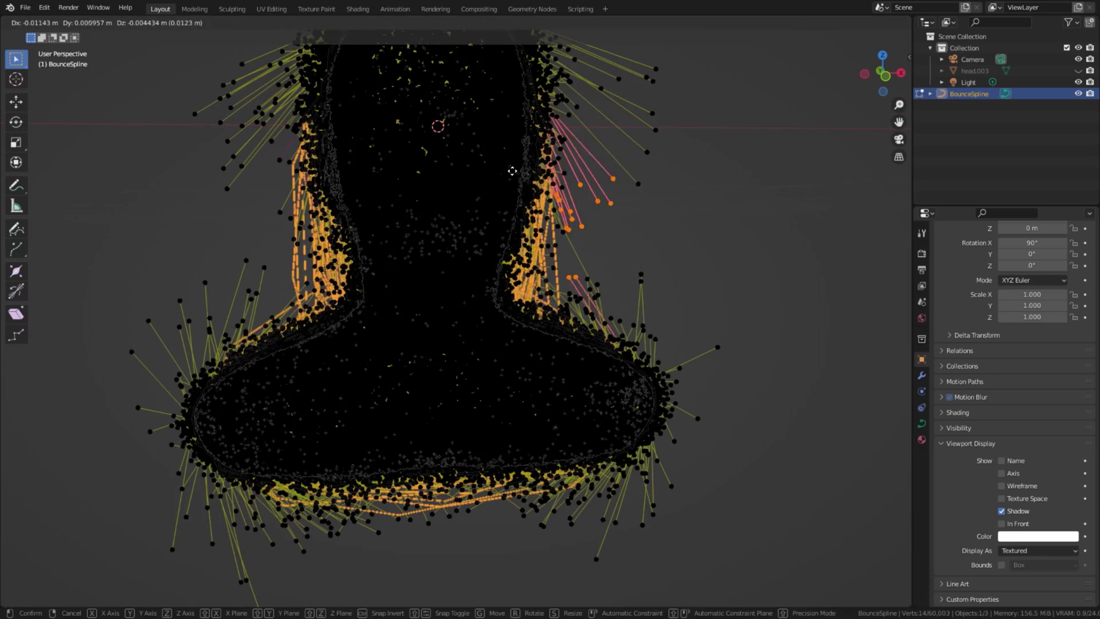
click(458, 177)
Step: Check the bust from the side with overlays hidden, and pull the stray points behind the neck and upper back inward
scroll(584, 196, down, 2)
key(alt+shift+z)
middle_drag(705, 178, 559, 166)
scroll(567, 166, up, 2)
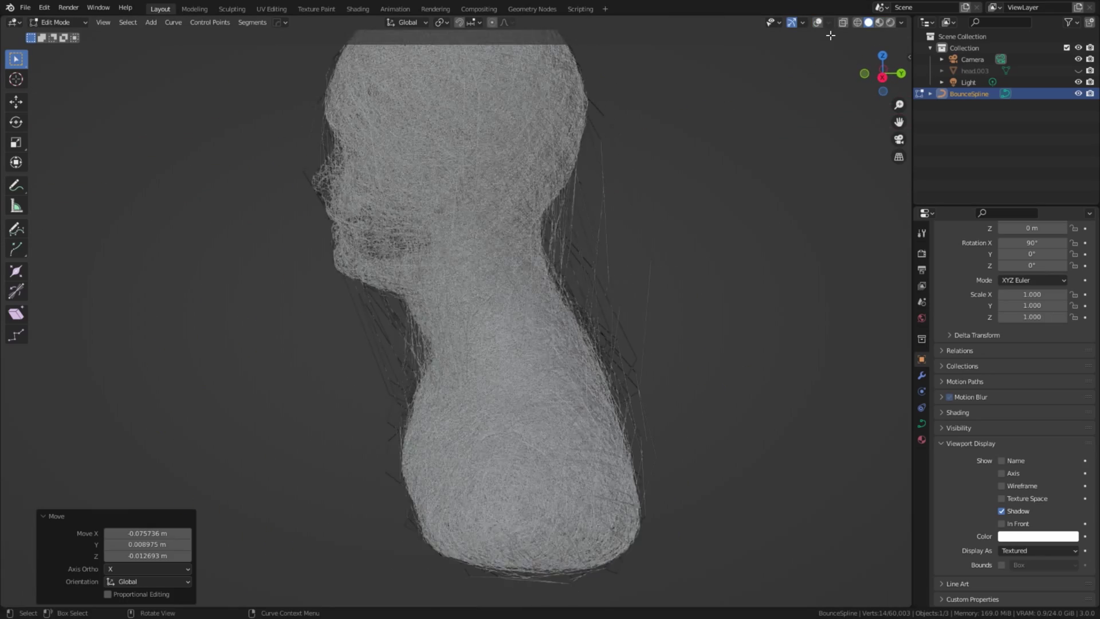
click(817, 22)
scroll(688, 223, down, 4)
drag(624, 363, 544, 295)
key(g)
click(578, 290)
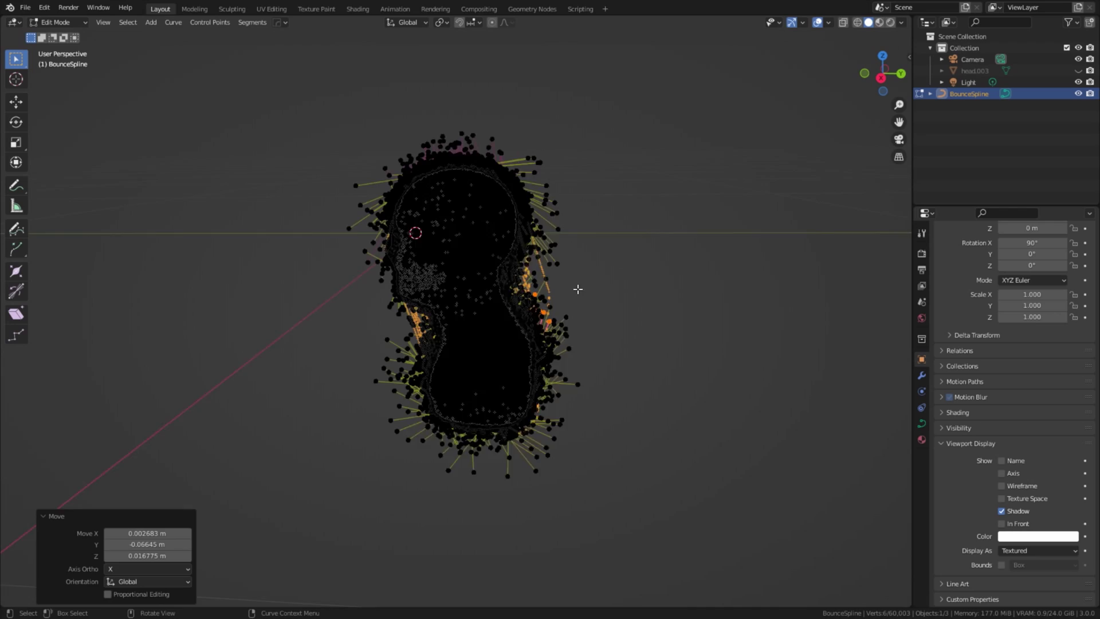
Step: Move the curve points sticking out behind the head and nape towards the bust
scroll(578, 290, up, 2)
drag(625, 252, 579, 129)
key(g)
click(514, 176)
scroll(630, 85, down, 2)
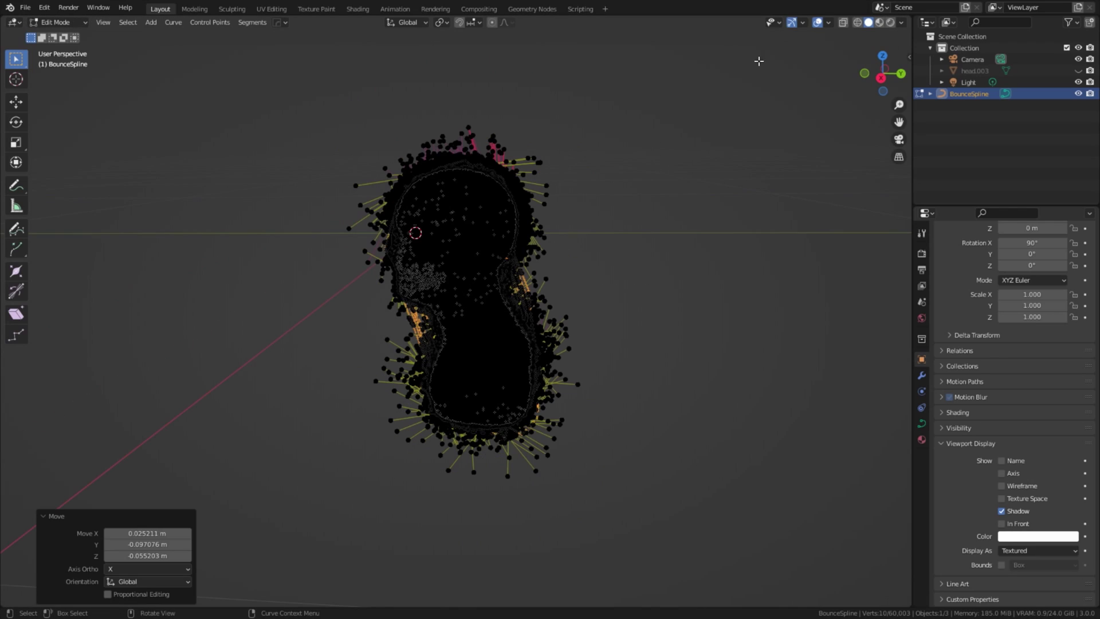
Step: Inspect the bust without overlays, pull the stray points in front of the face inward, and return to Object Mode
click(820, 24)
scroll(630, 172, up, 4)
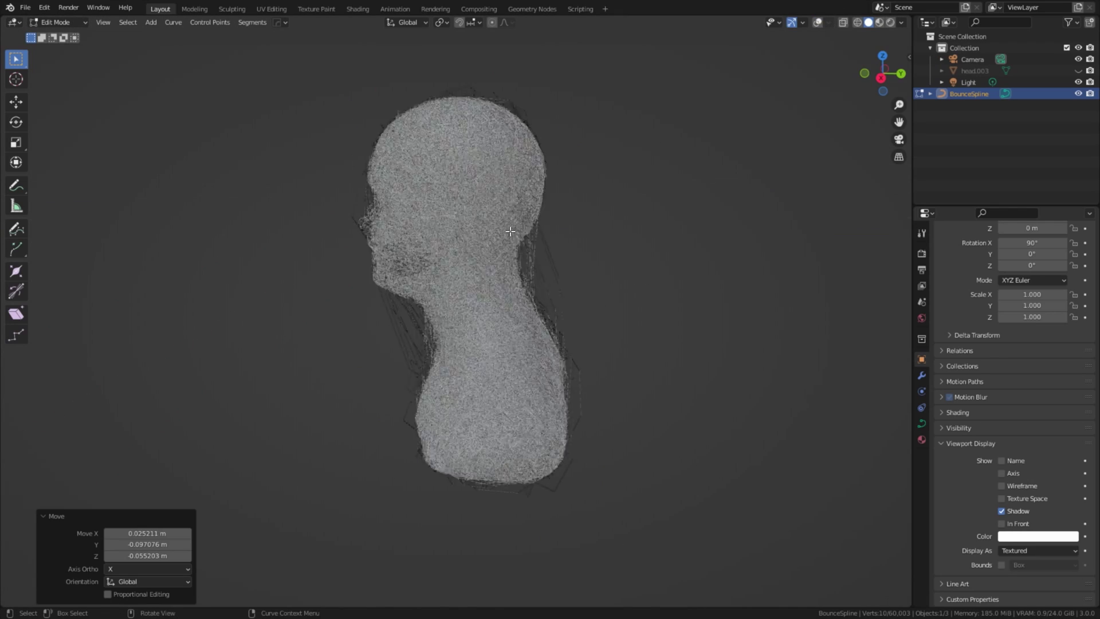
middle_drag(558, 212, 681, 218)
click(817, 22)
scroll(573, 149, down, 2)
middle_drag(366, 260, 307, 265)
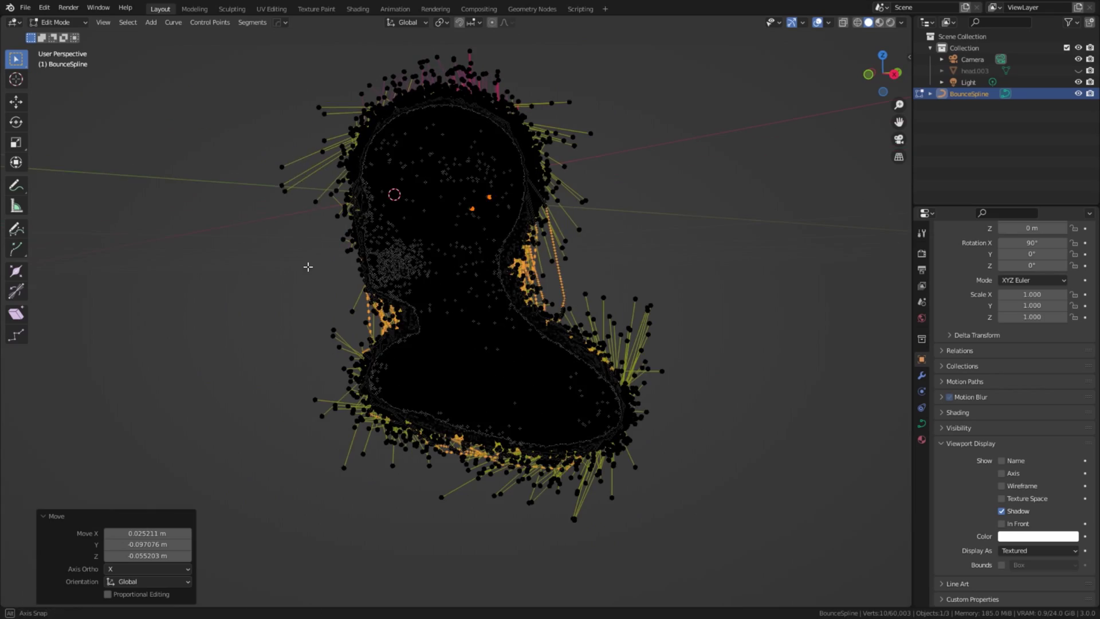
drag(269, 160, 325, 226)
key(g)
click(370, 241)
middle_drag(183, 241, 280, 261)
scroll(396, 301, up, 4)
middle_drag(400, 303, 807, 359)
scroll(422, 309, down, 3)
Step: Switch to the browser and download the 2K sample of the Empty concrete hall HDRI from HDRMAPS
key(alt+Tab)
key(alt+Tab)
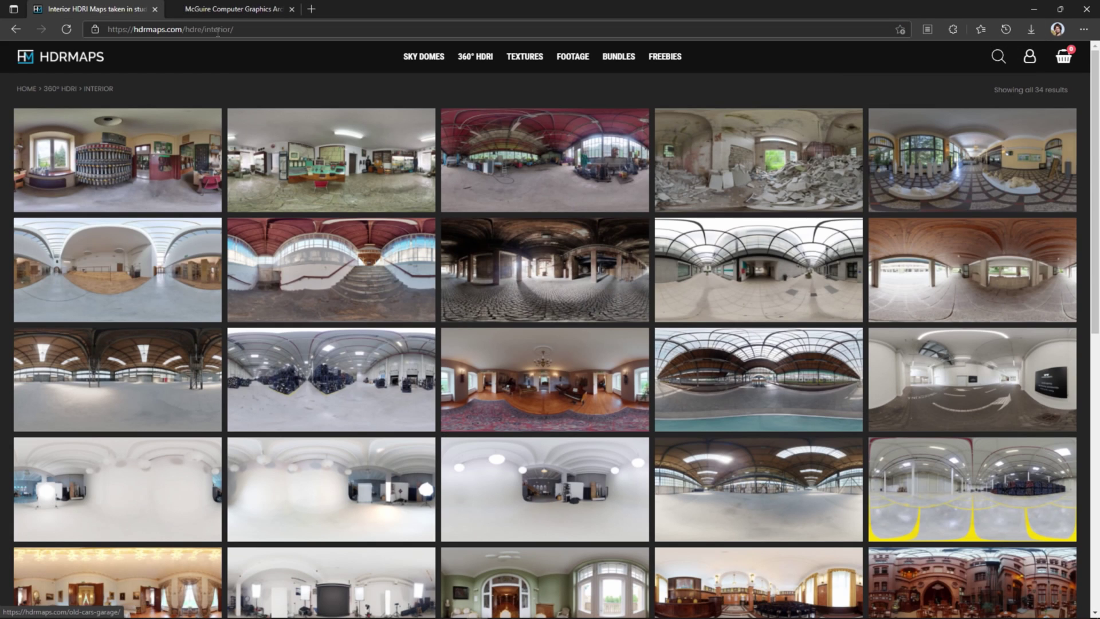
click(610, 310)
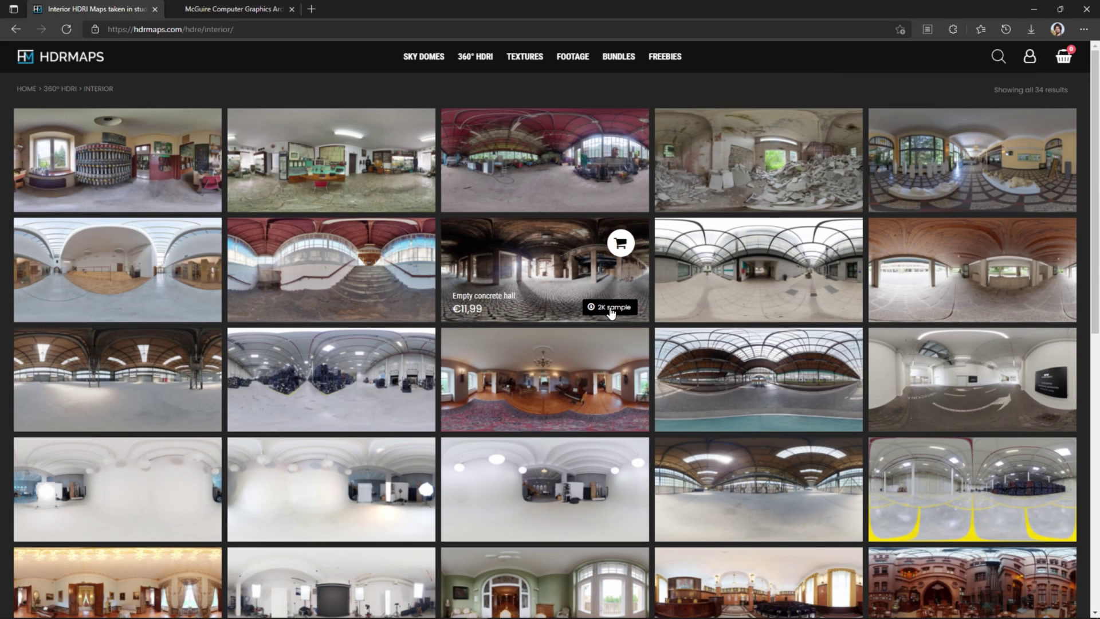
Step: Switch back to Blender and display the World node tree in the Shading workspace
key(alt+Tab)
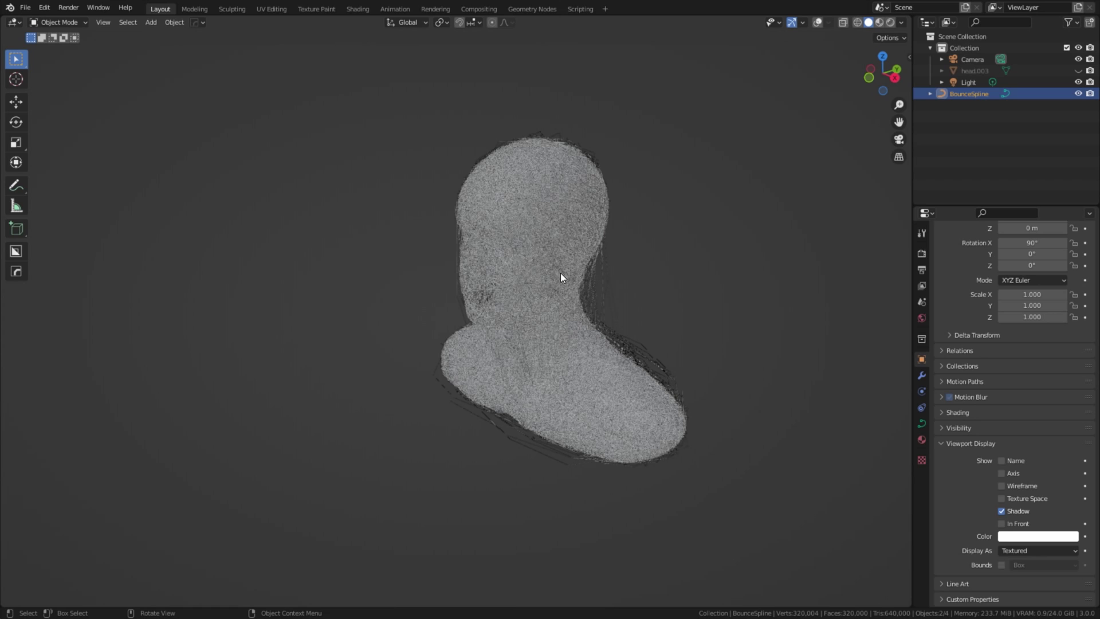
click(357, 9)
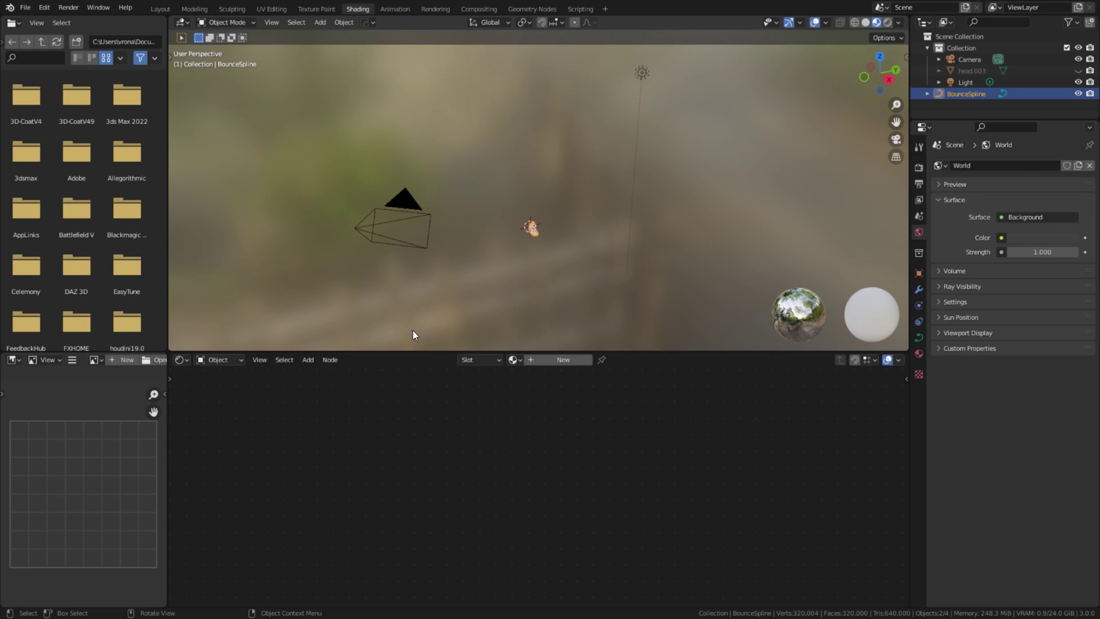
click(231, 360)
click(229, 385)
key(Home)
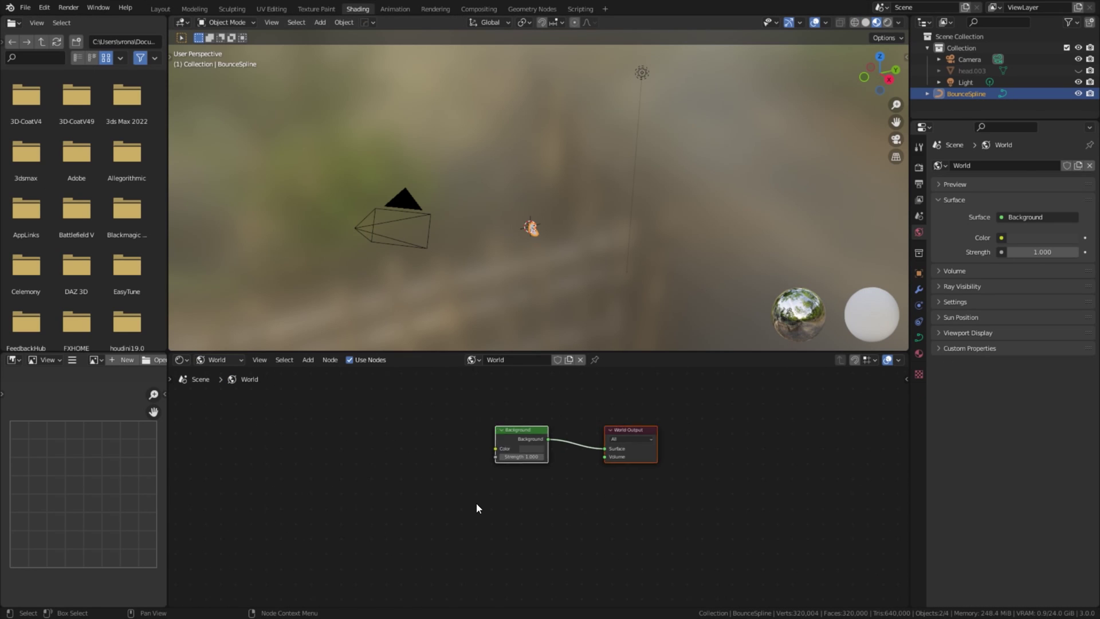
Step: Add an Environment Texture with mapping nodes to the Background node and load hdre_207_2K.exr from the Fiber Man Tutorial folder
click(562, 452)
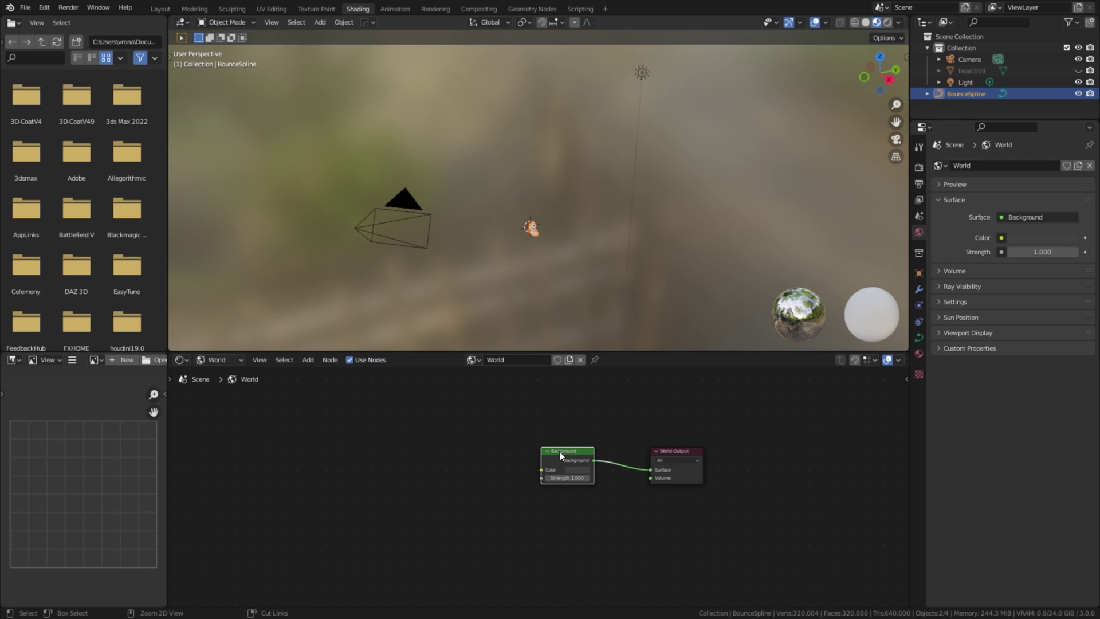
key(ctrl+t)
click(536, 447)
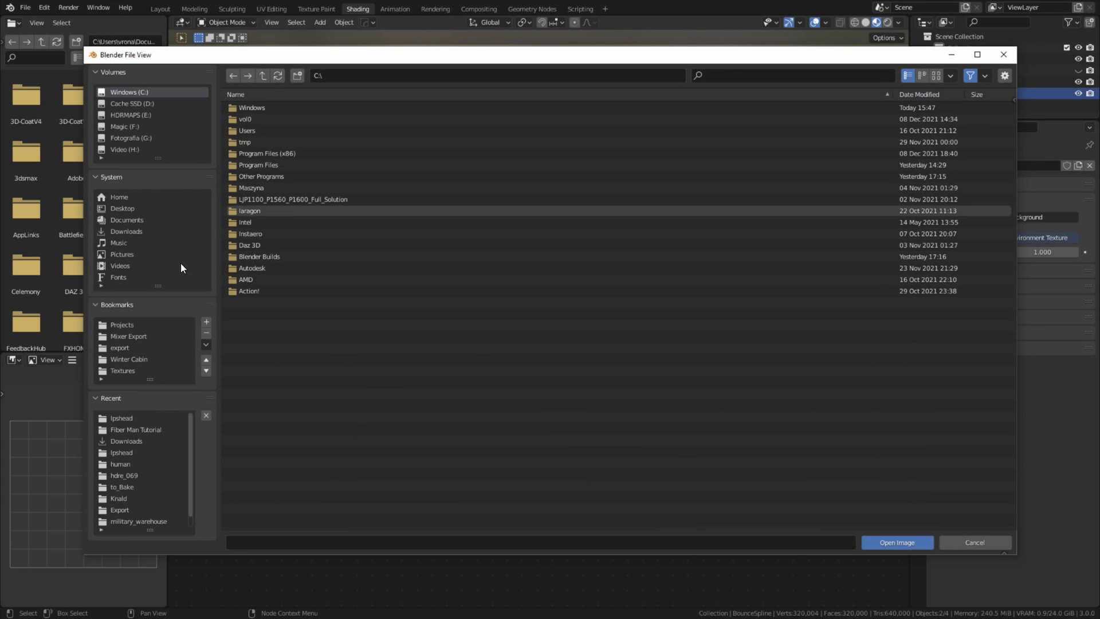
click(128, 208)
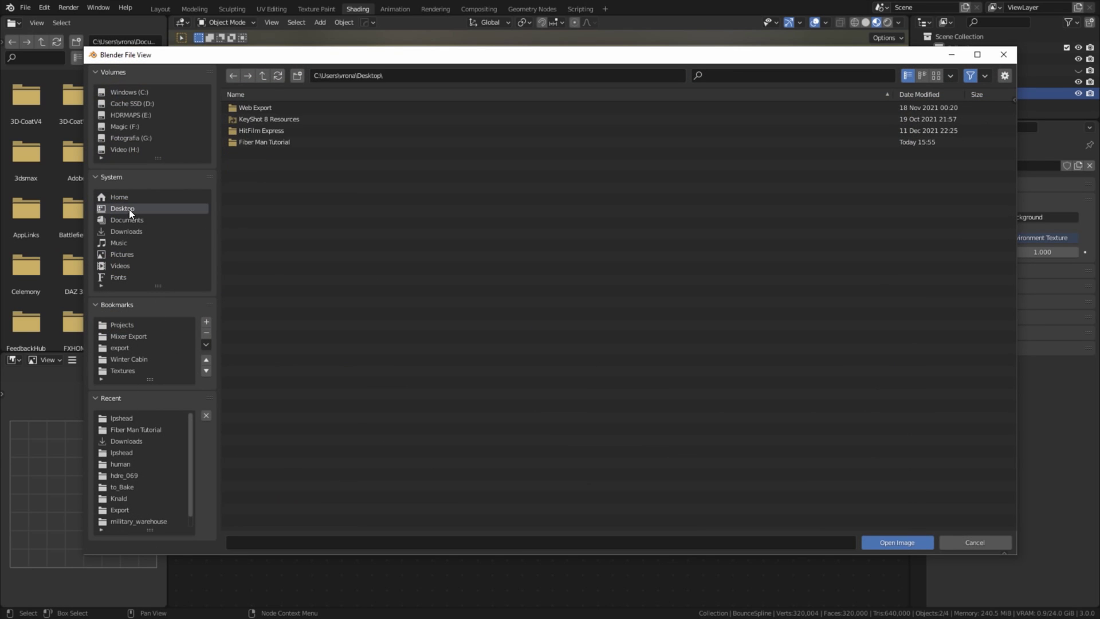
double_click(276, 143)
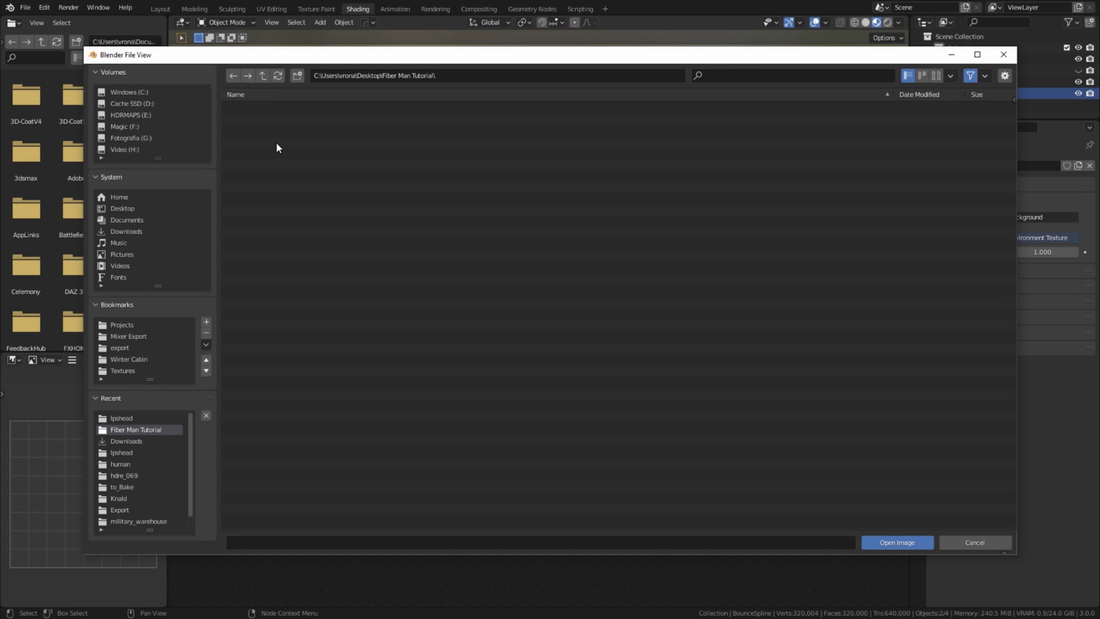
double_click(267, 118)
Step: Display the bust in rendered shading and set the HDRI mapping's Z rotation to 120°
drag(564, 450, 647, 283)
scroll(528, 187, up, 5)
middle_drag(527, 187, 489, 180)
scroll(516, 183, up, 5)
click(888, 22)
scroll(639, 212, up, 2)
scroll(639, 212, up, 3)
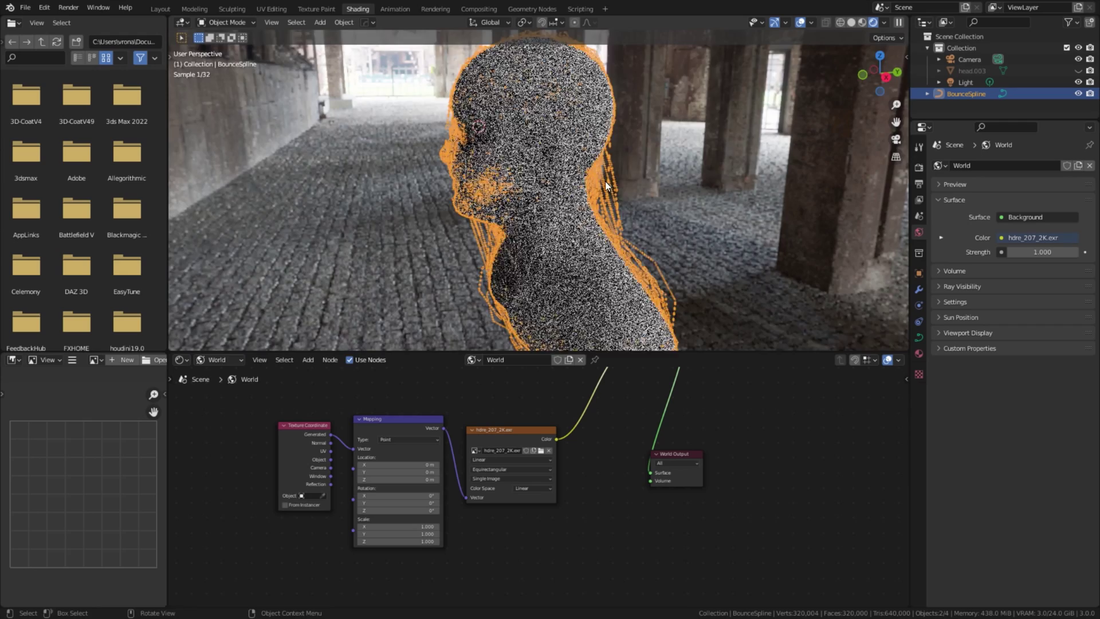
middle_drag(605, 181, 627, 181)
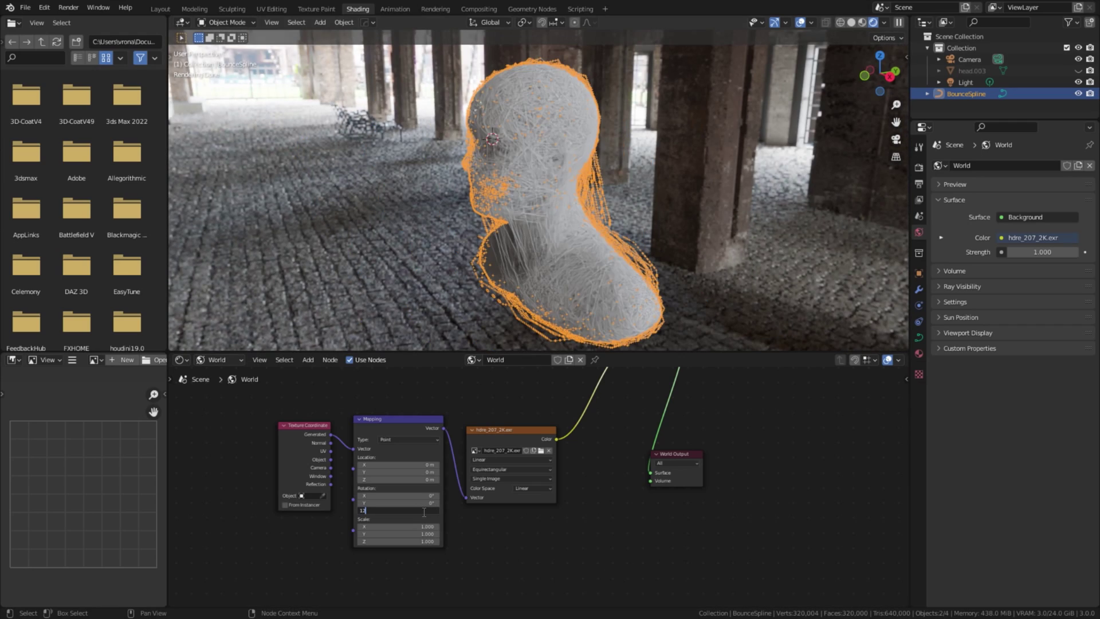
drag(422, 511, 478, 496)
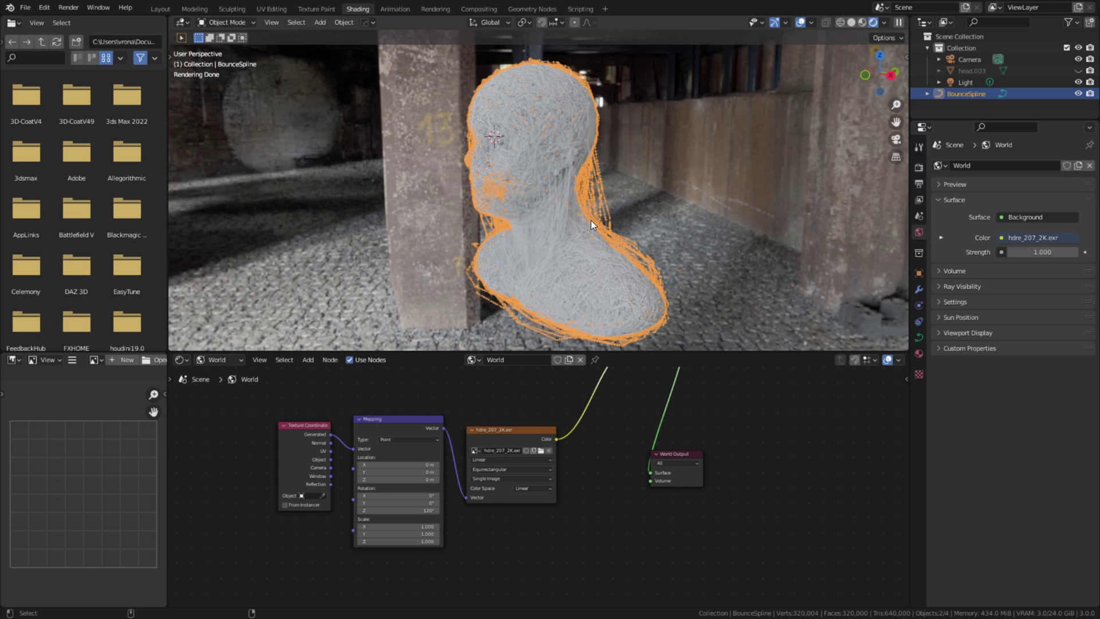
Step: Align the camera to the current view of the bust and select the camera
key(KP_0)
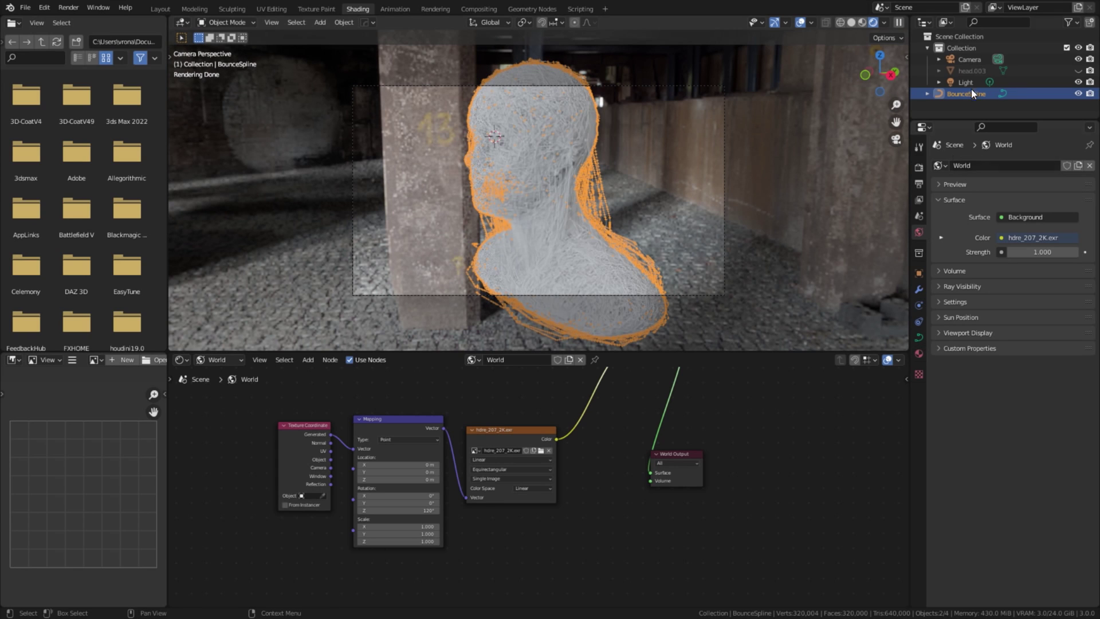
click(971, 60)
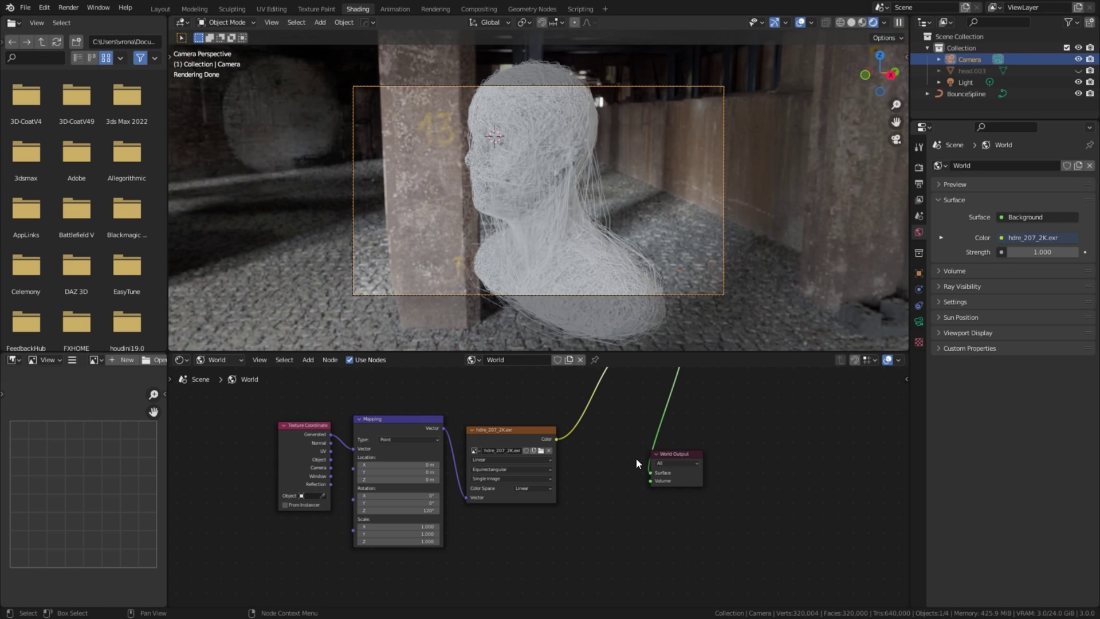
Step: Space the World Output node farther out and line up the Background node between the environment texture and the output
key(Home)
drag(634, 485, 743, 477)
click(615, 389)
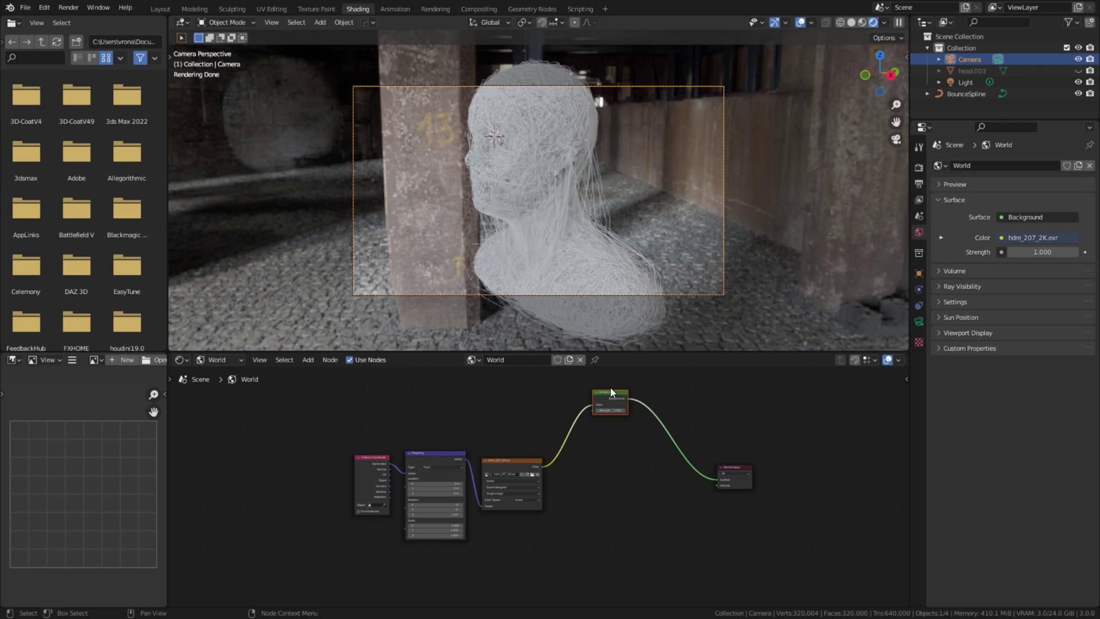
scroll(642, 446, up, 3)
scroll(653, 407, down, 1)
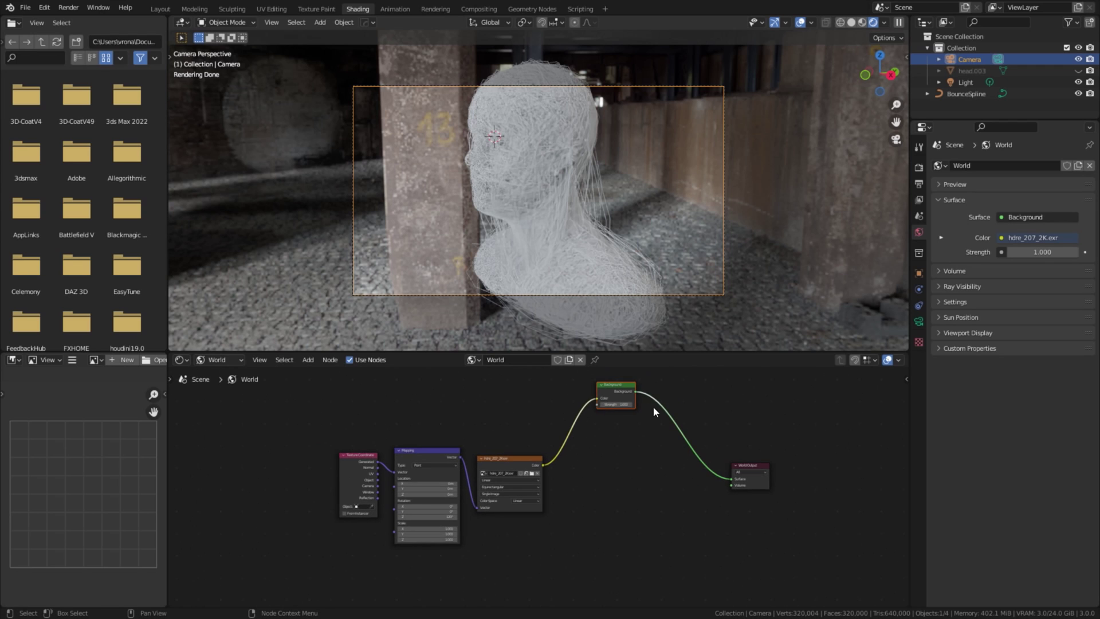
drag(623, 384, 619, 487)
scroll(614, 425, up, 1)
Step: Insert a Mix Shader on the link between the Background and World Output nodes
key(shift+a)
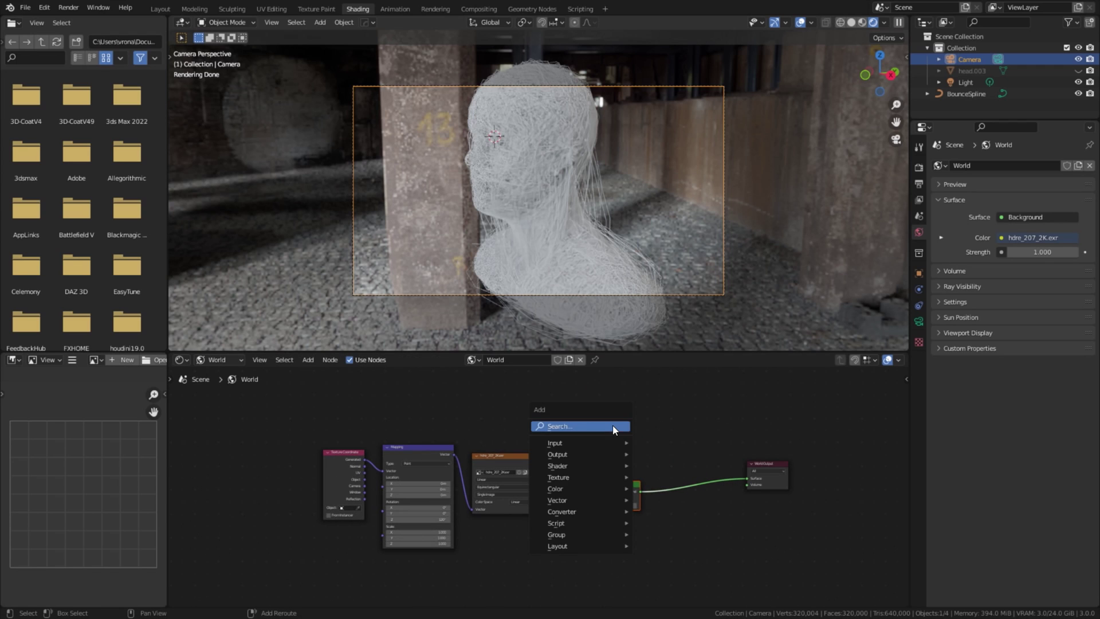
click(583, 424)
text(mix)
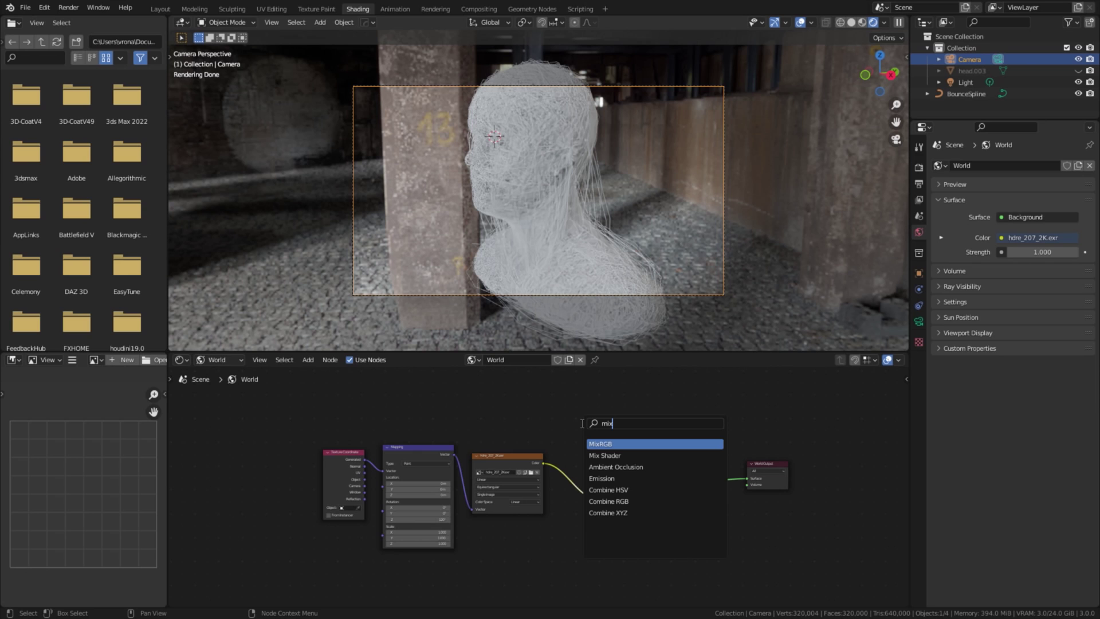
key(Down)
key(Return)
click(682, 462)
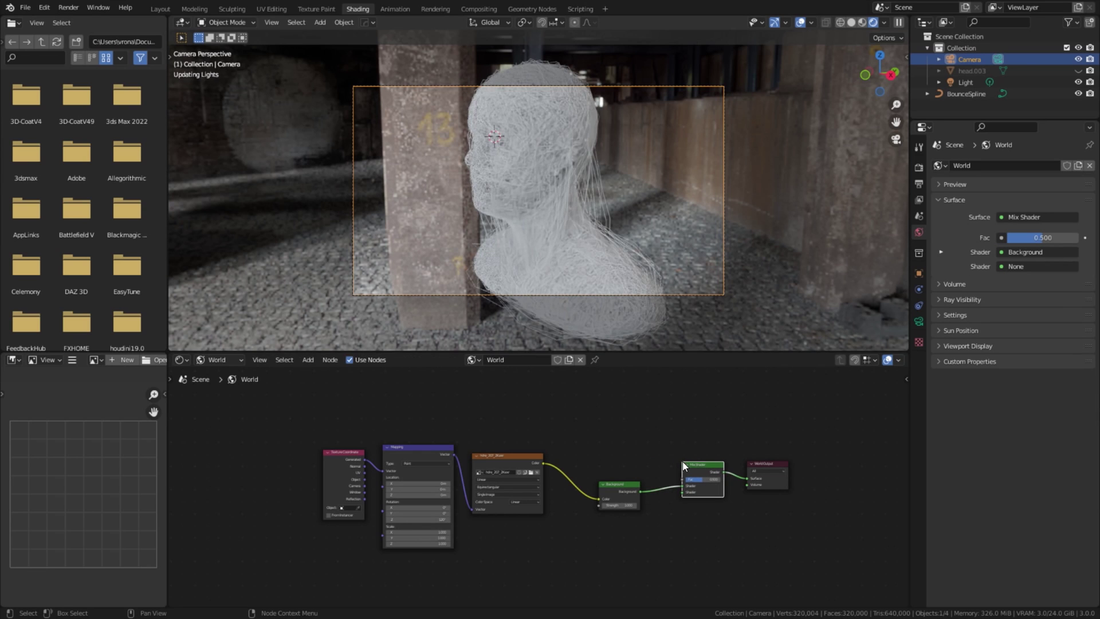
Step: Duplicate the Background node and place the copy below the original
middle_drag(658, 510, 646, 478)
key(shift+d)
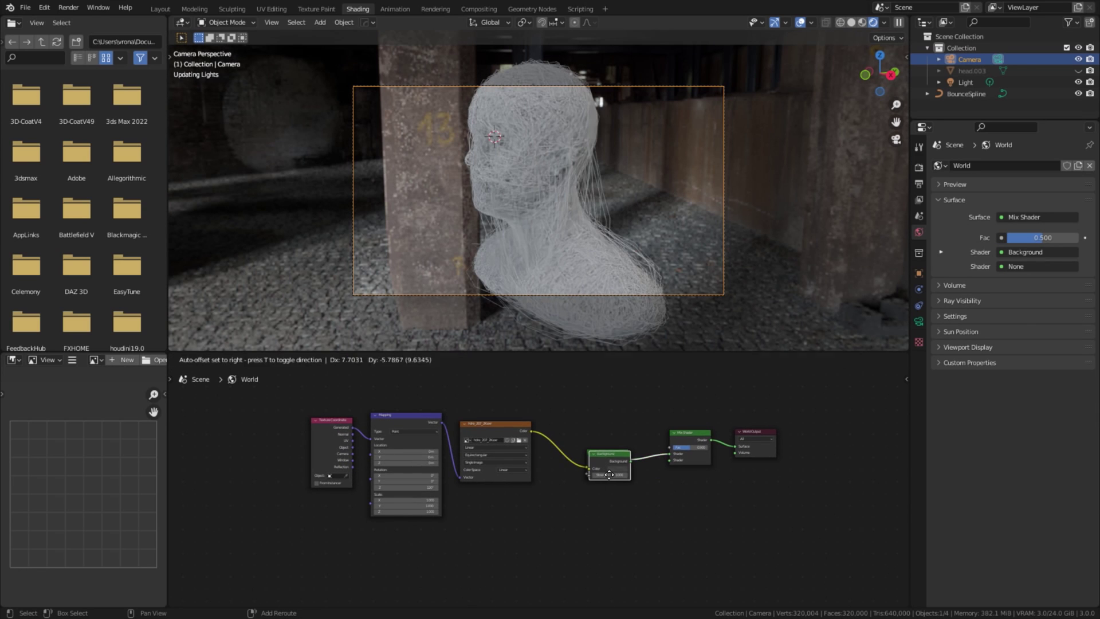
click(613, 514)
Step: Add a Light Path node, link Is Camera Ray to the Mix Shader's Fac, and link the duplicated Background to its second shader input
middle_drag(637, 408, 641, 435)
key(shift+a)
click(644, 429)
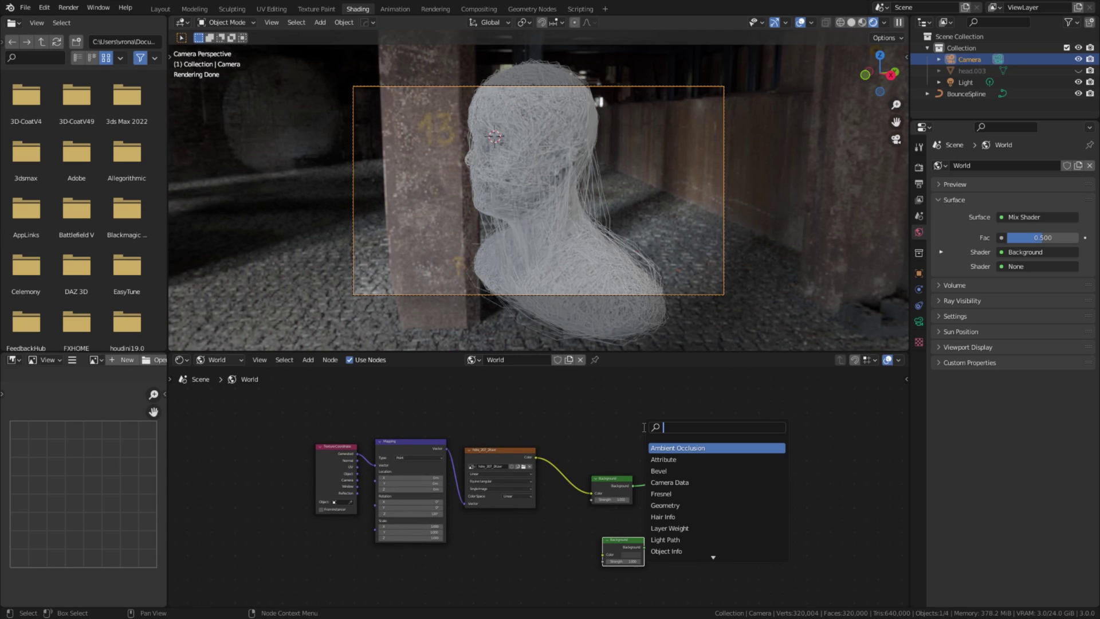
text(ligh)
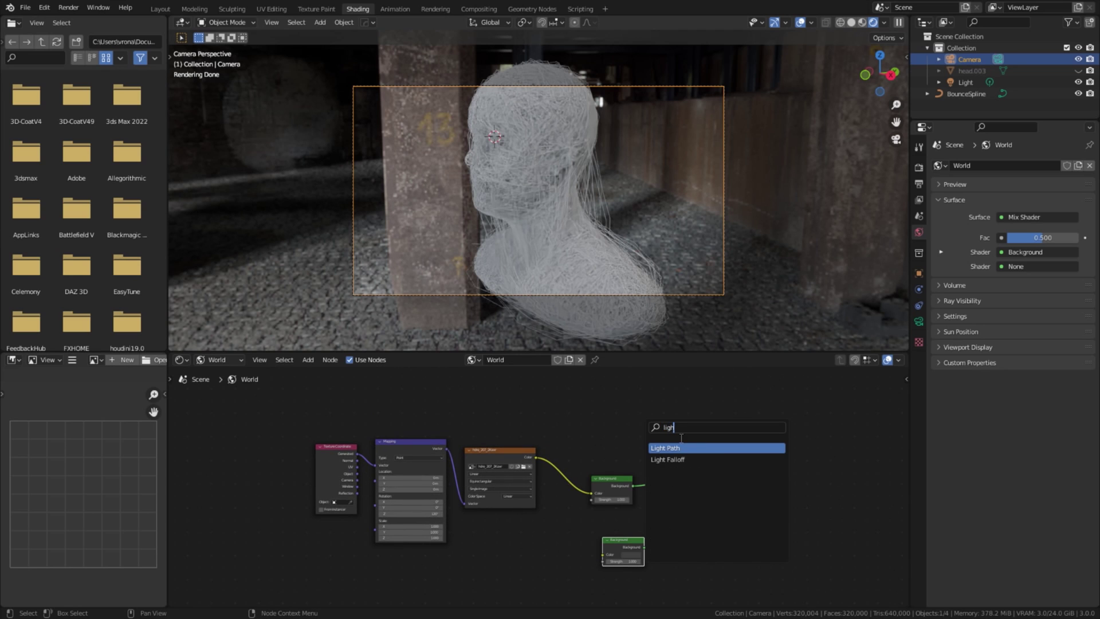
key(Return)
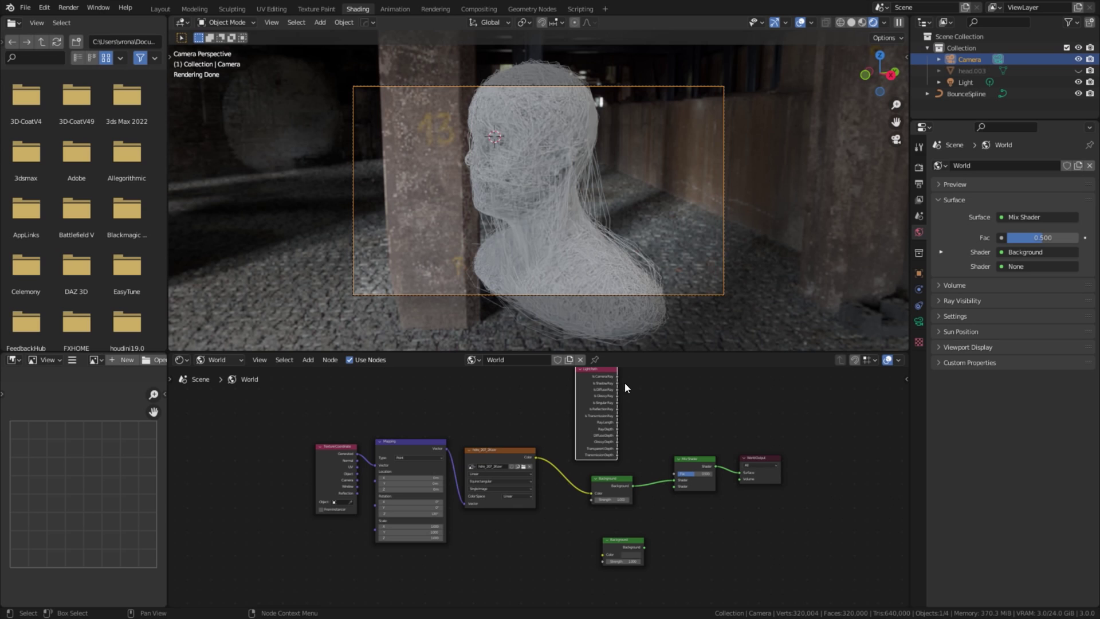
drag(617, 376, 674, 473)
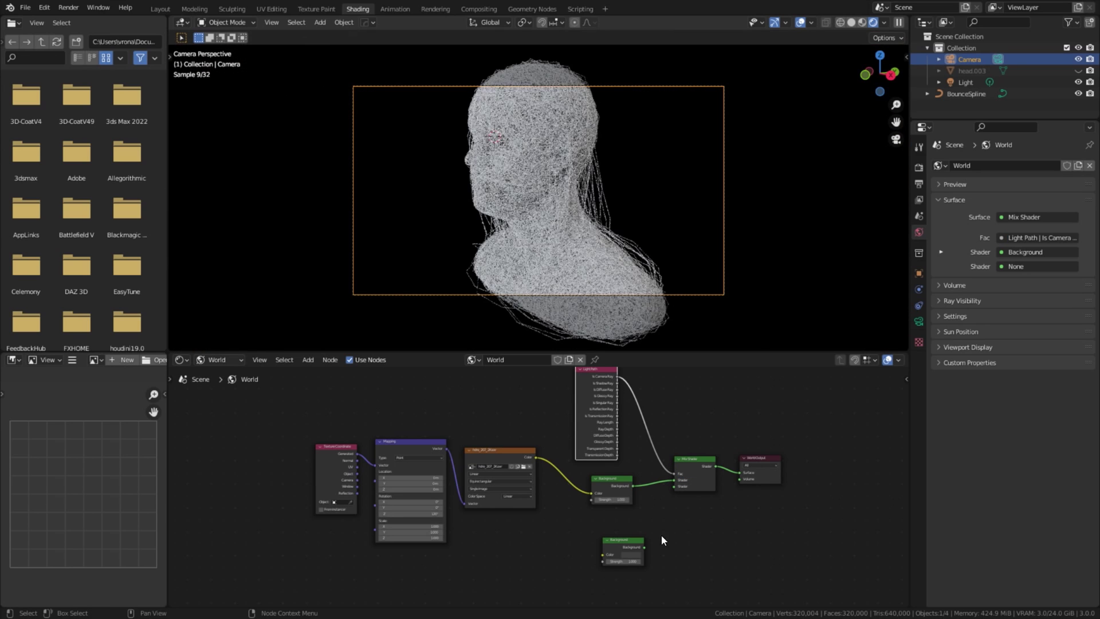
drag(644, 547, 677, 486)
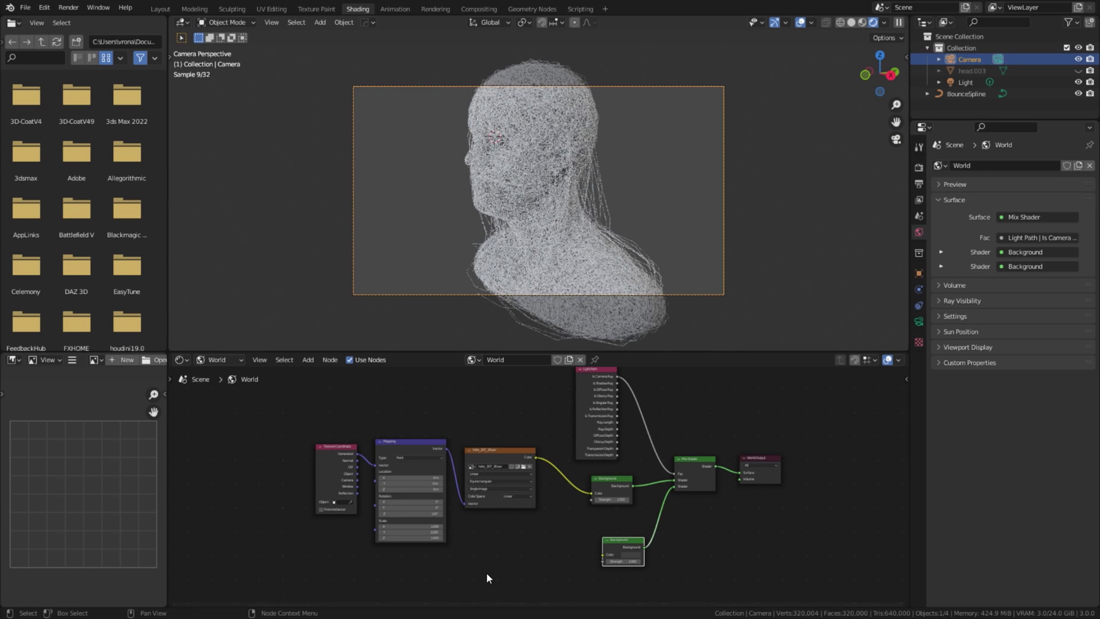
Step: Add a ColorRamp node beside the duplicated Background and connect its Color output to that node's Color input
key(shift+a)
click(447, 485)
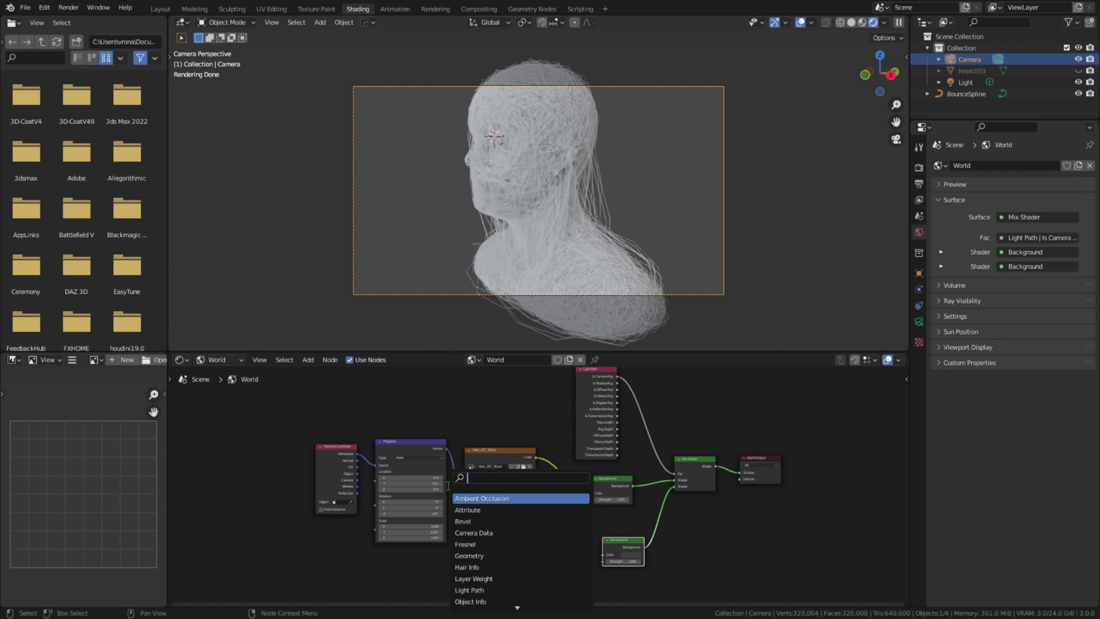
text(color ramp)
key(Return)
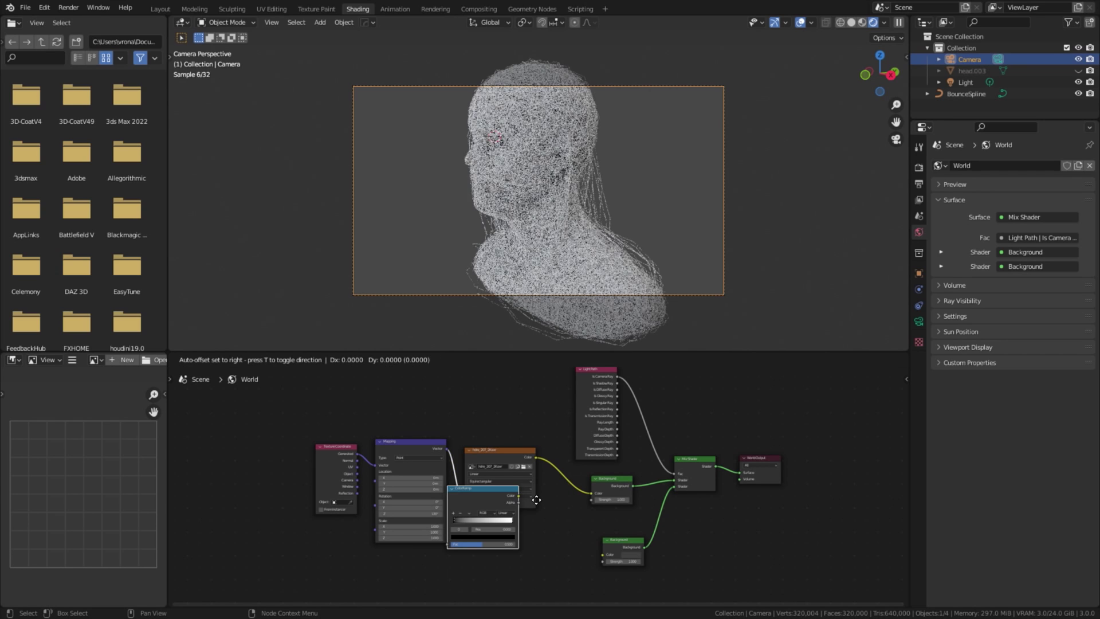
click(591, 533)
scroll(742, 524, up, 5)
middle_drag(787, 476, 820, 338)
scroll(774, 412, down, 2)
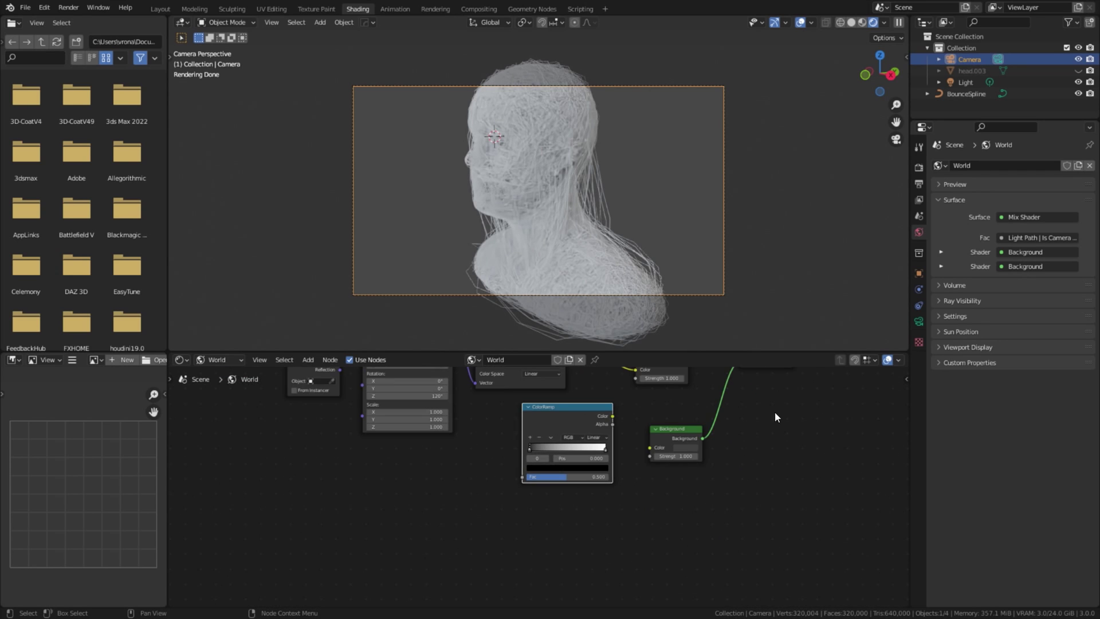
drag(587, 413, 650, 448)
Step: Move the ColorRamp's black stop to about 0.26 and set its color to hex 3B120B
drag(545, 465, 544, 462)
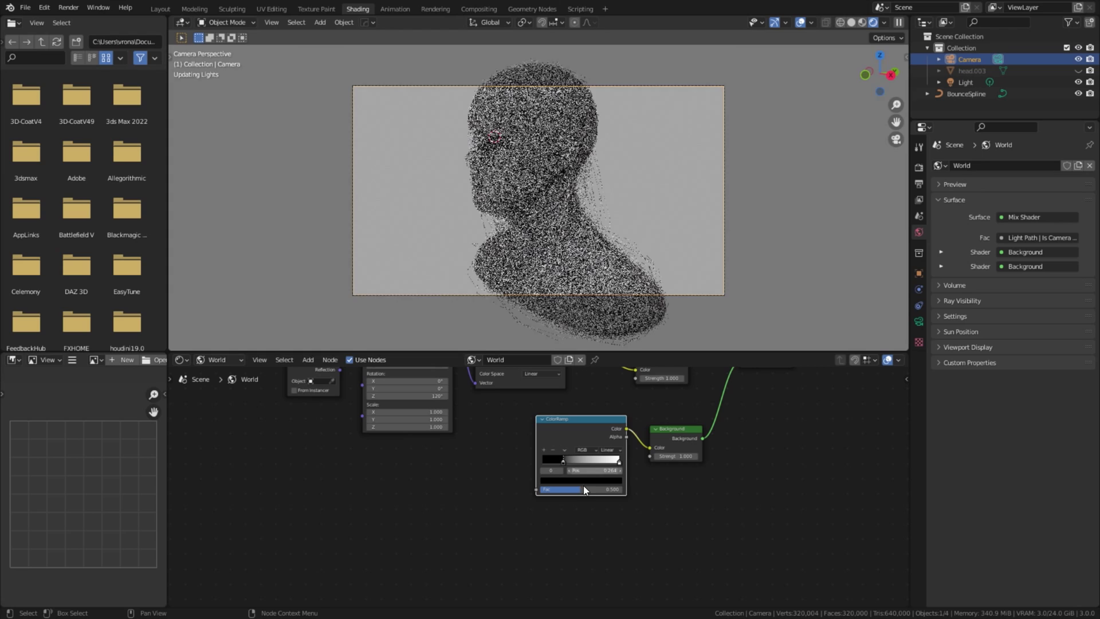
click(580, 480)
click(595, 435)
click(572, 445)
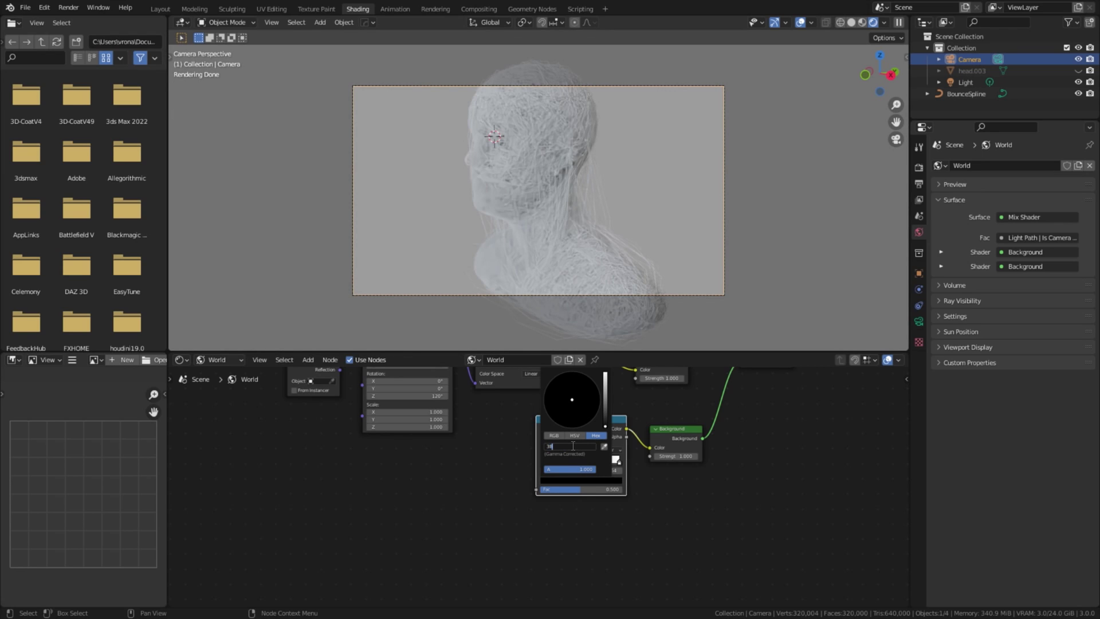
text(3B120B)
key(Return)
Step: Change the ColorRamp's white stop to a crimson red using a hex value
click(619, 462)
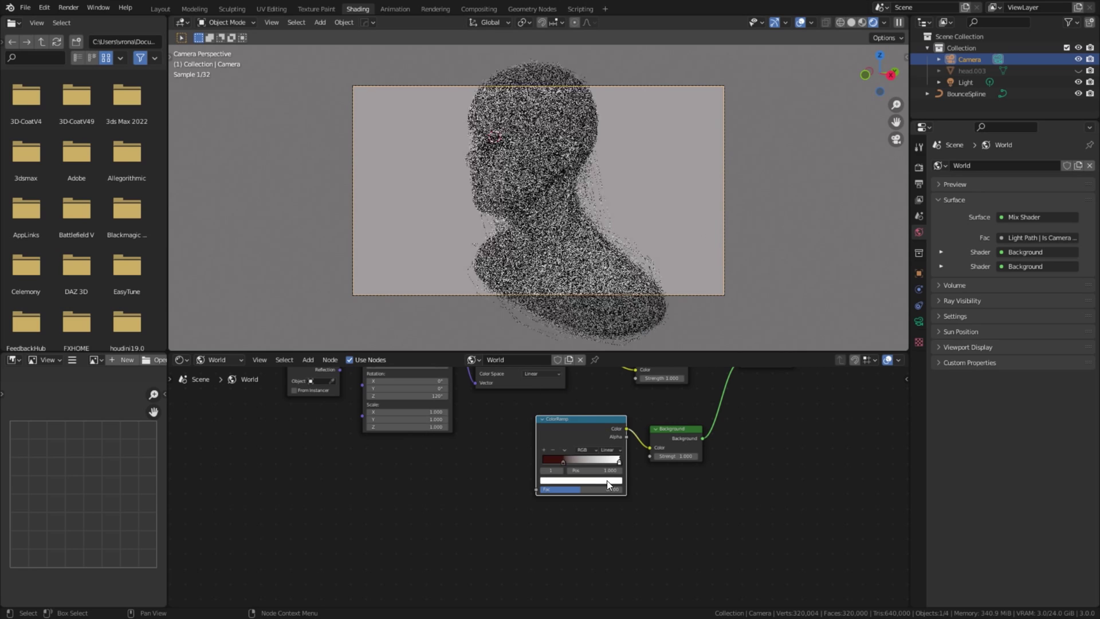
click(608, 481)
click(578, 445)
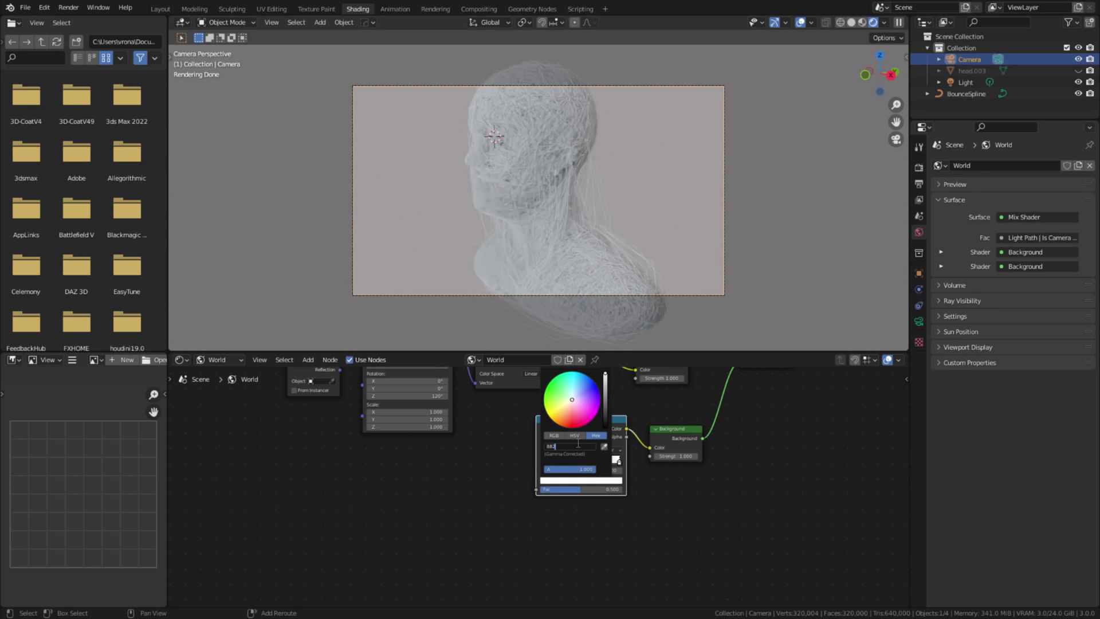
key(Return)
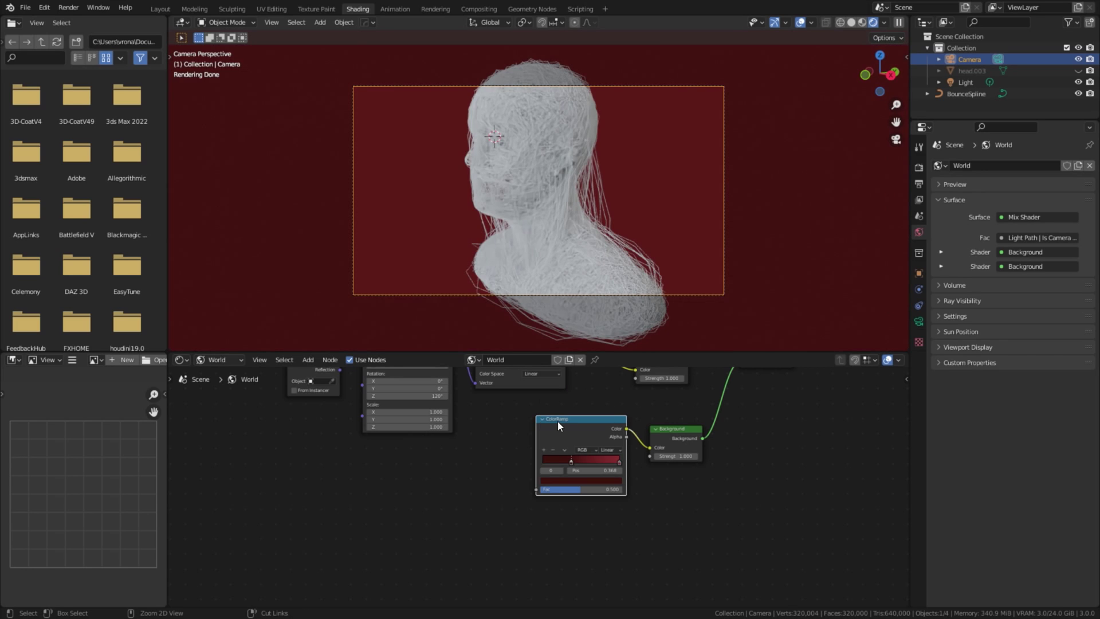
Step: Add Texture Coordinate and Mapping nodes for the ColorRamp, delete the extra texture node, and link the Mapping's Vector to the ramp's Fac
key(ctrl+t)
click(507, 420)
key(x)
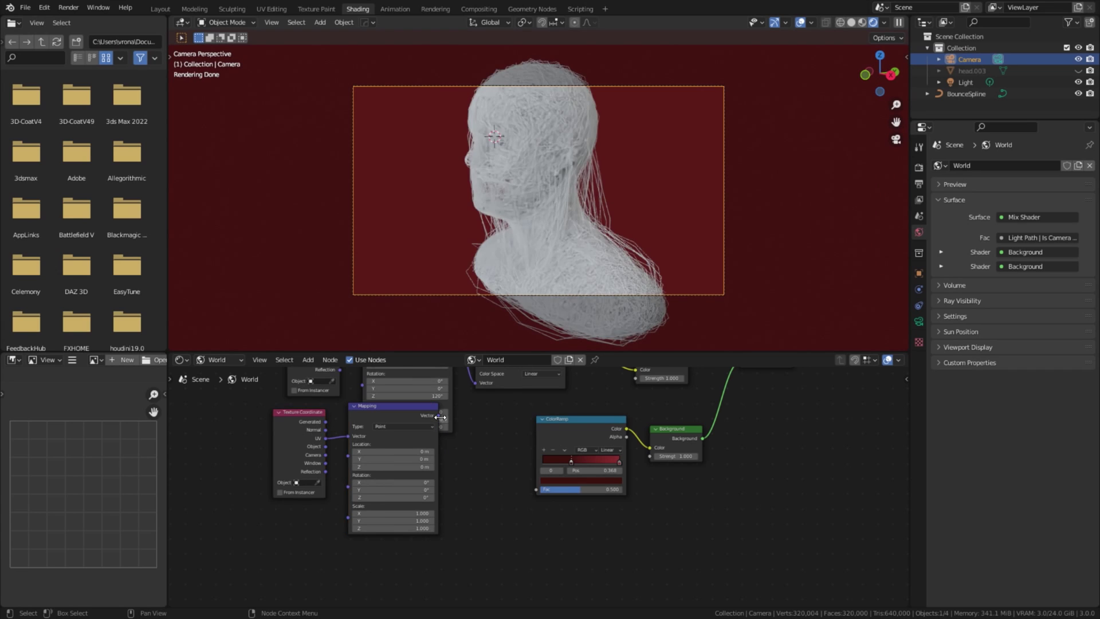
scroll(441, 417, down, 2)
drag(442, 420, 536, 488)
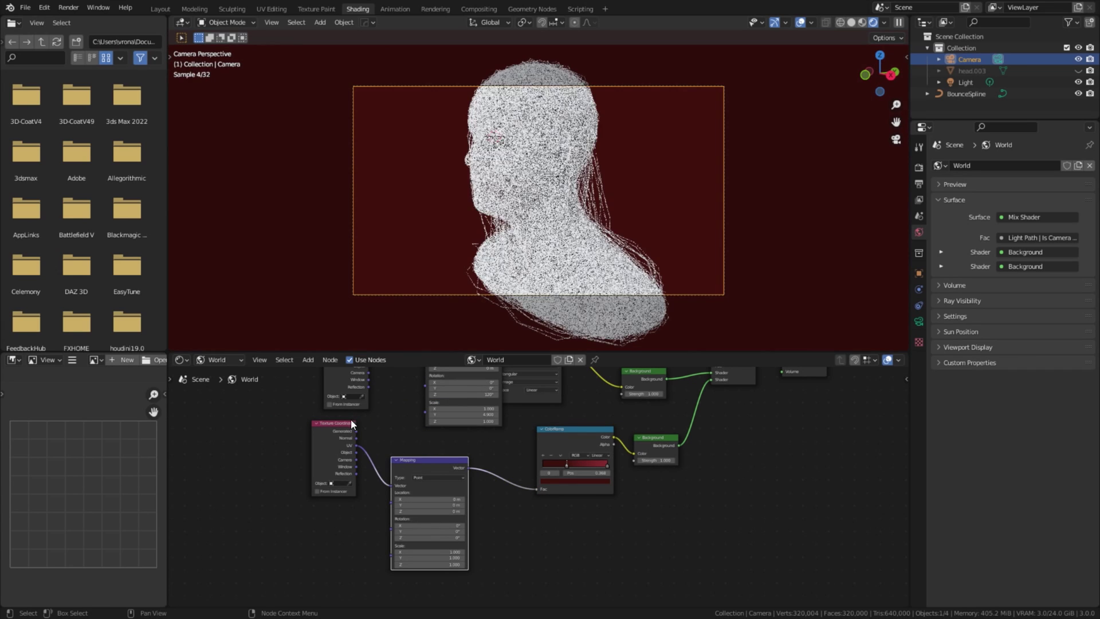
drag(351, 424, 339, 441)
scroll(318, 485, up, 1)
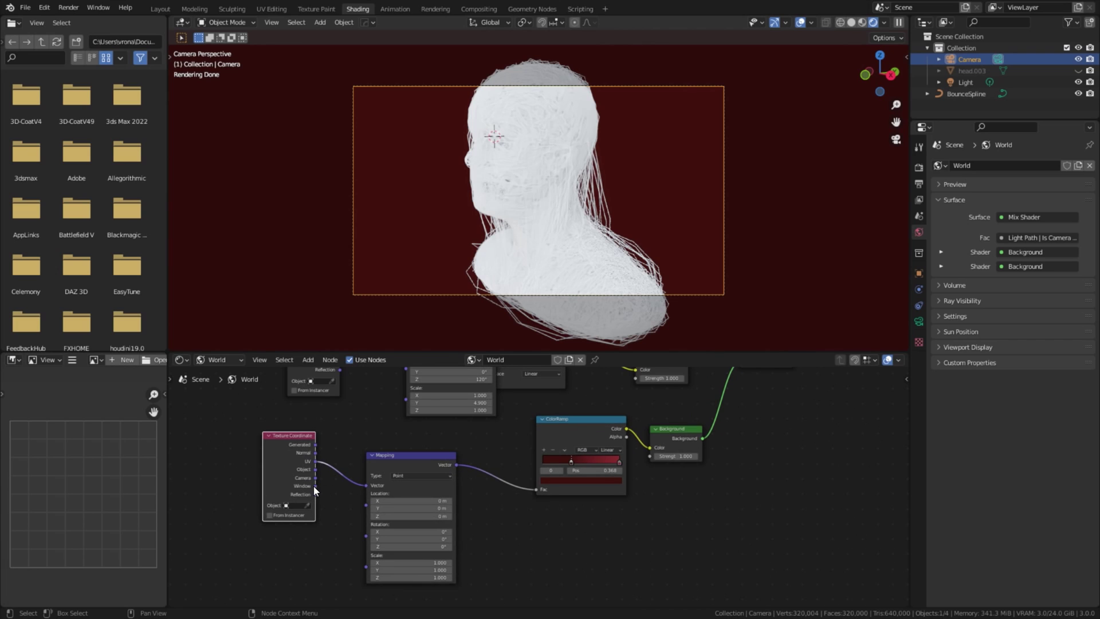
Step: Feed the Window coordinates into the ColorRamp's Mapping node and set its Location X and Y to -0.5 m
drag(314, 485, 370, 487)
drag(370, 487, 370, 487)
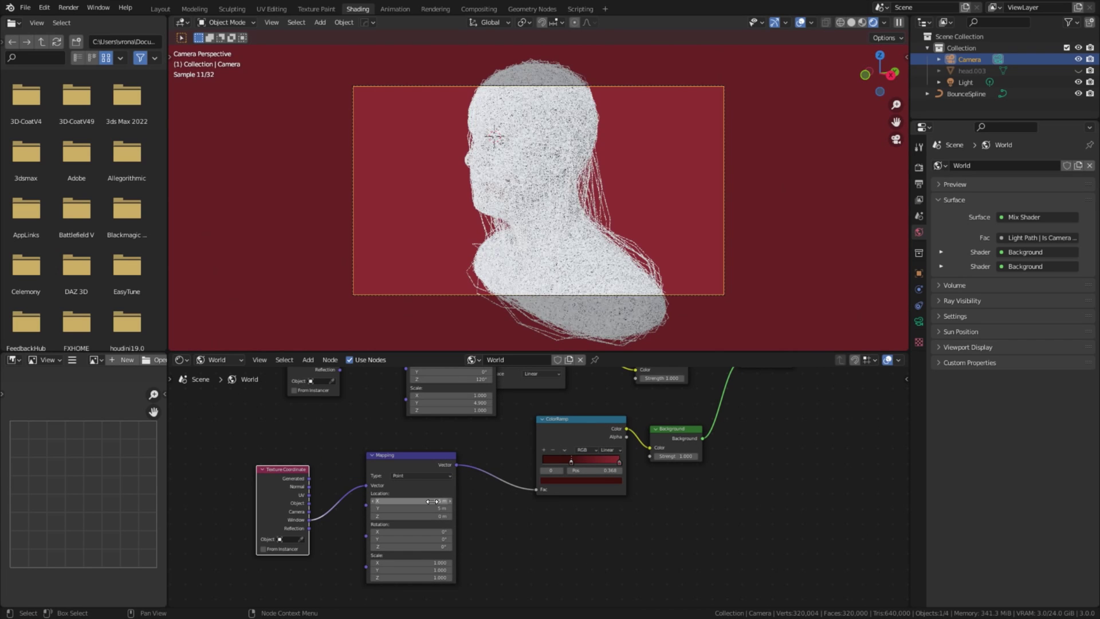
key(ctrl+c)
click(445, 510)
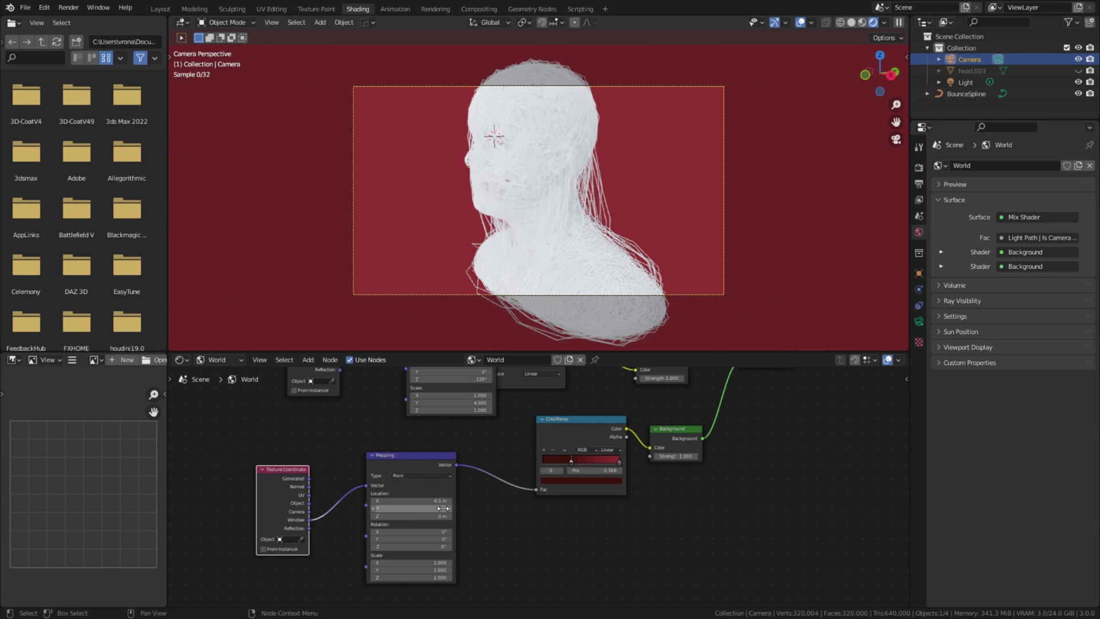
click(445, 509)
key(ctrl+v)
click(517, 540)
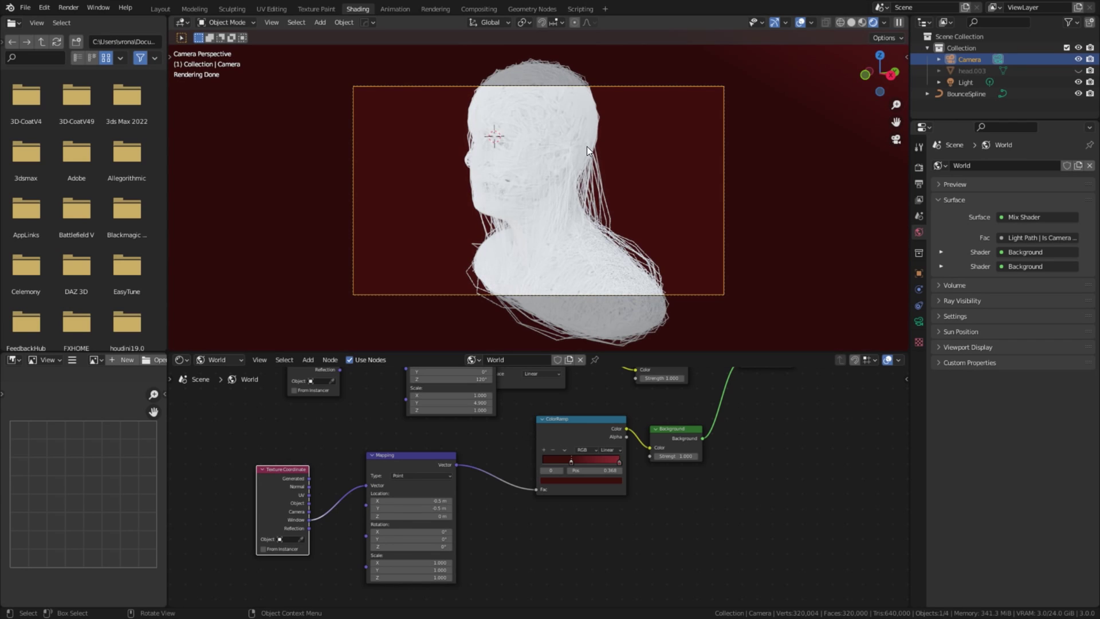
Step: Insert a Gradient Texture node between the lower Mapping node and the ColorRamp, and set its type to Spherical
key(Home)
key(shift+a)
click(449, 485)
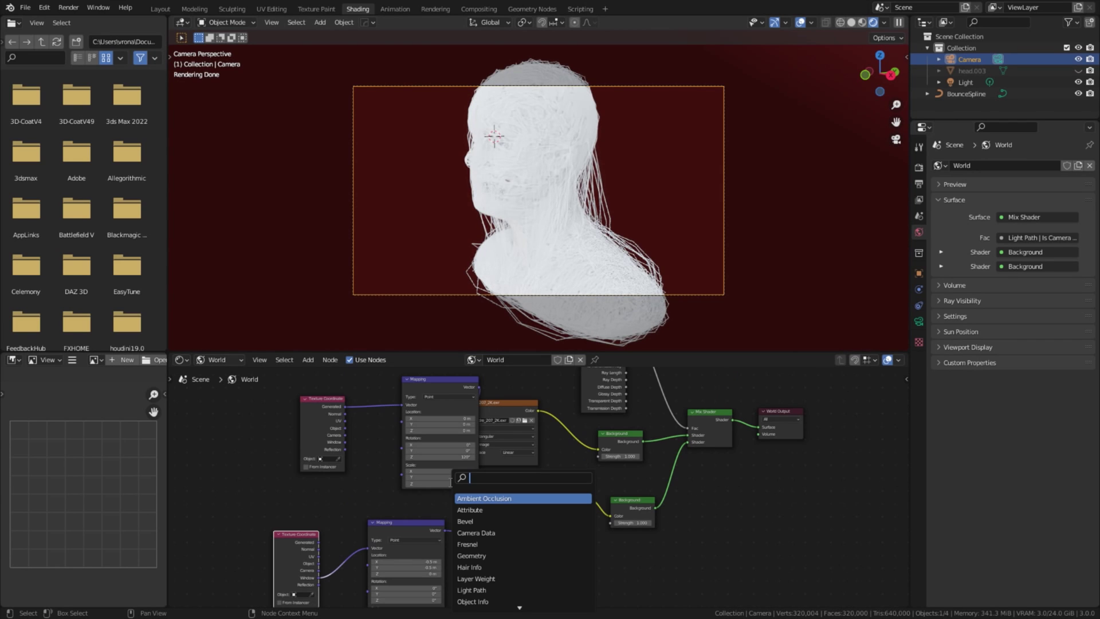
text(gra)
key(Return)
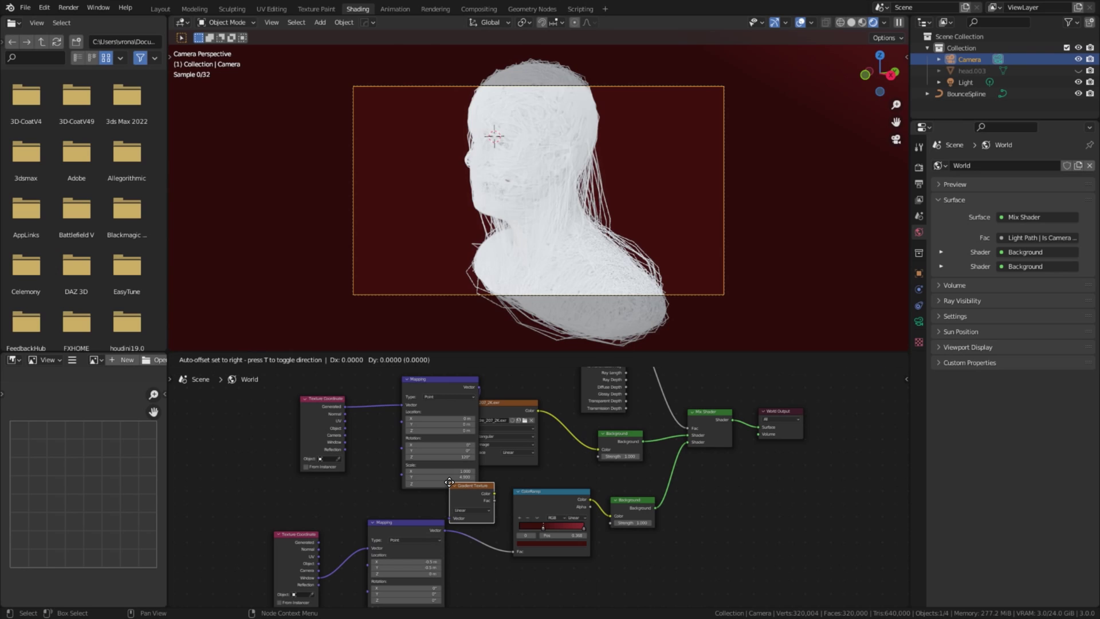
click(485, 517)
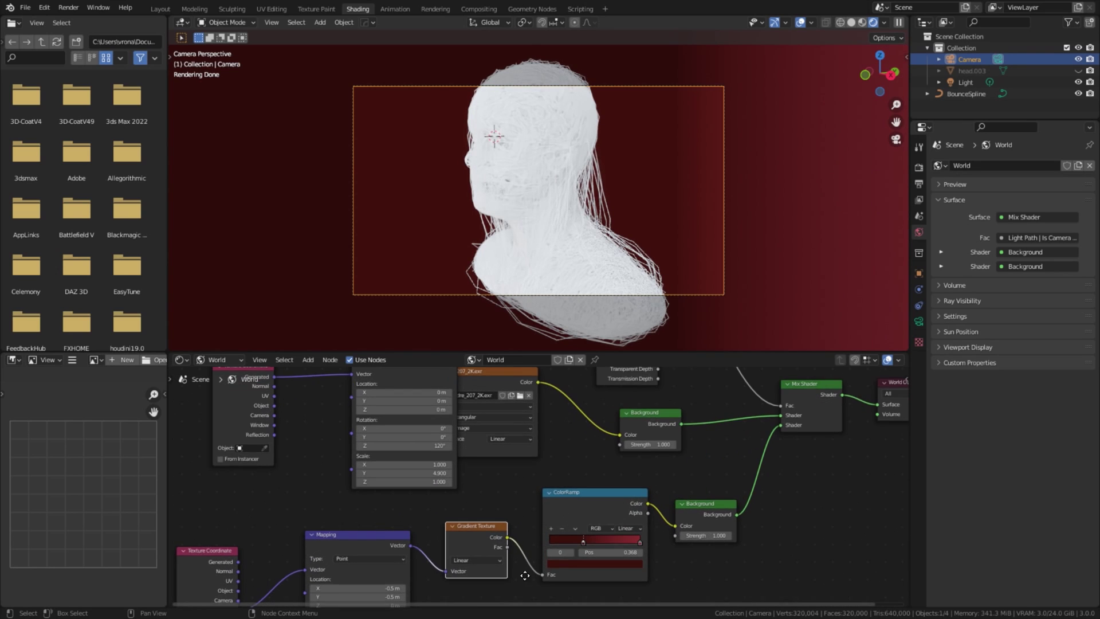
scroll(507, 481, up, 2)
click(499, 467)
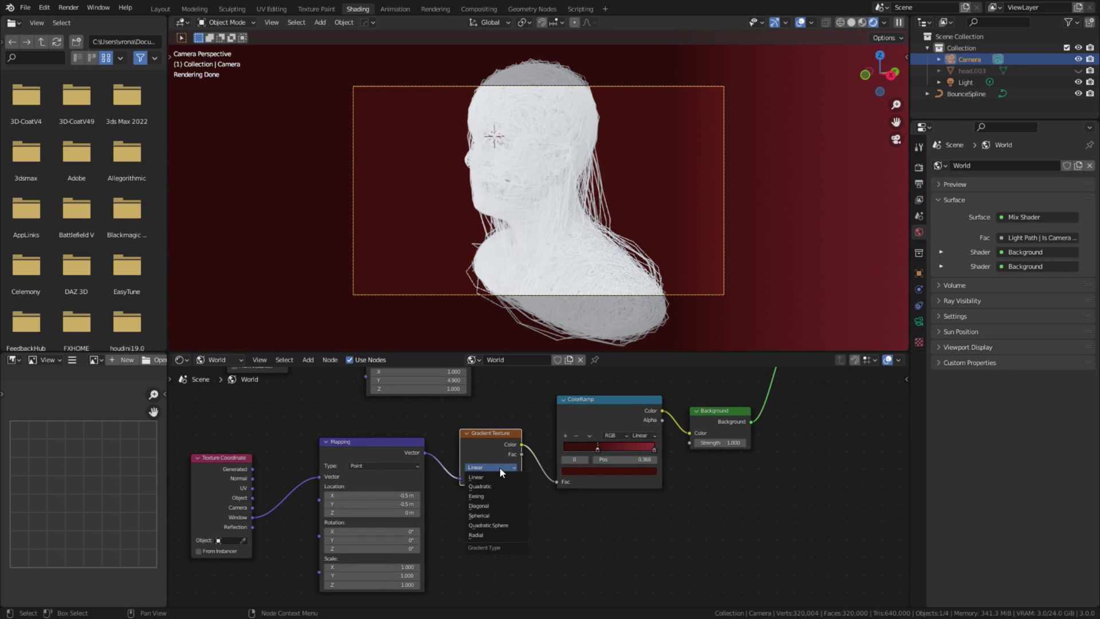
click(500, 516)
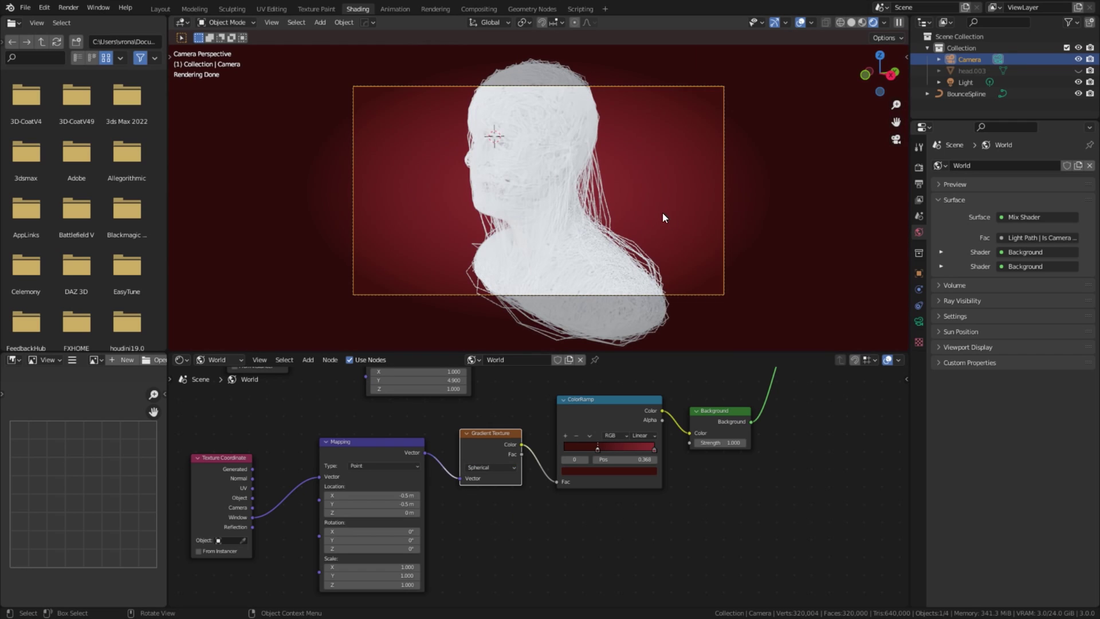
Step: Select the fiber bust, switch the node editor to object shading, give it a new material and set Metallic to 1.0
click(555, 209)
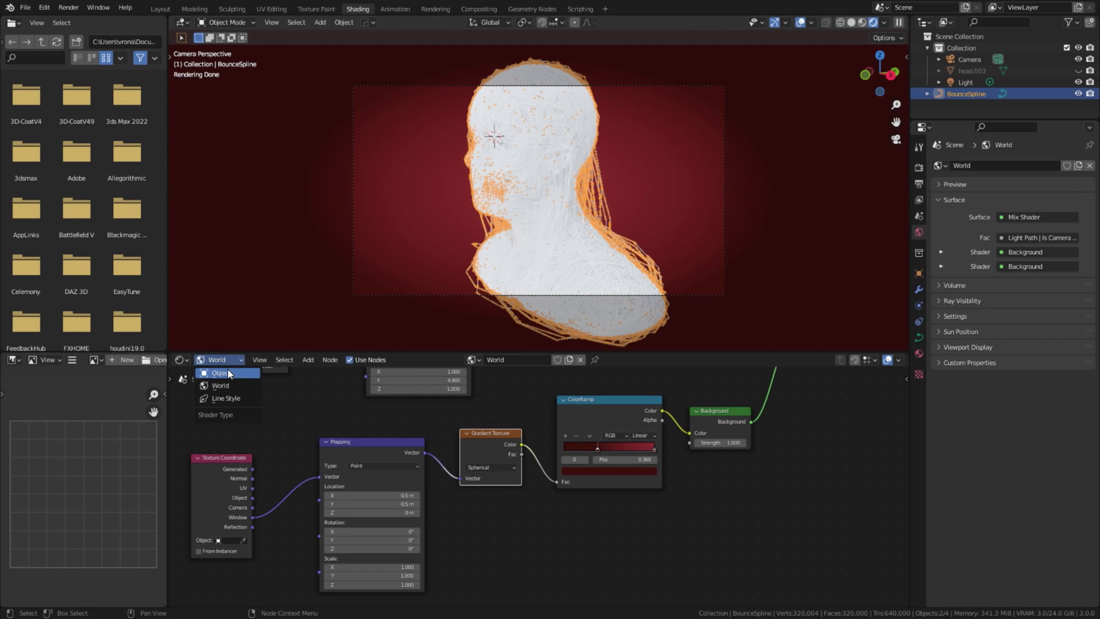
click(228, 370)
click(562, 360)
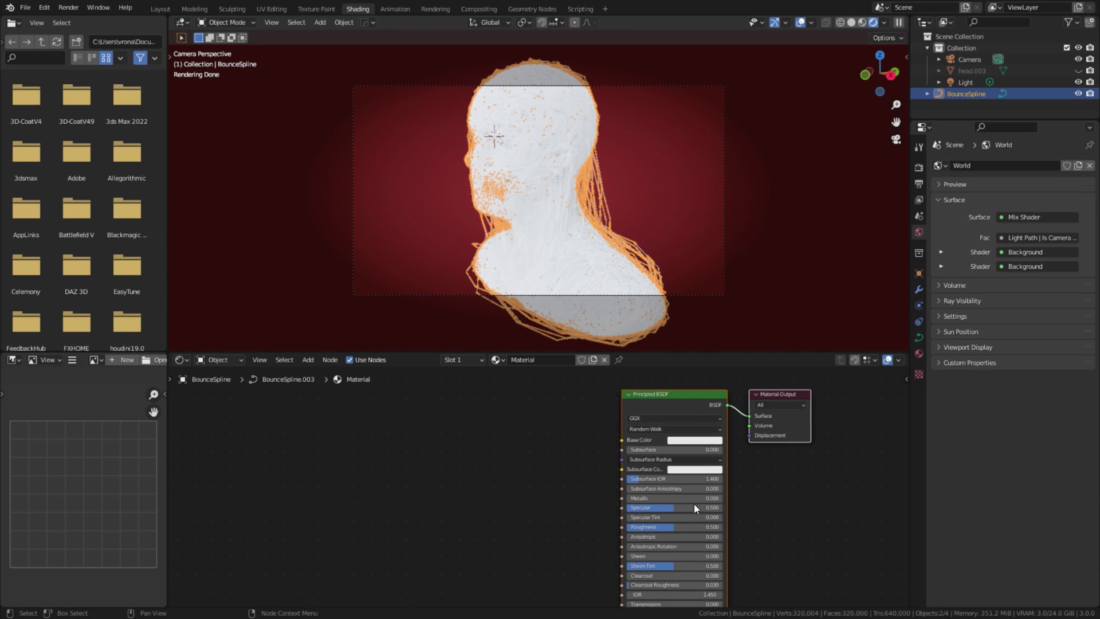
drag(692, 498, 771, 498)
middle_drag(794, 498, 772, 468)
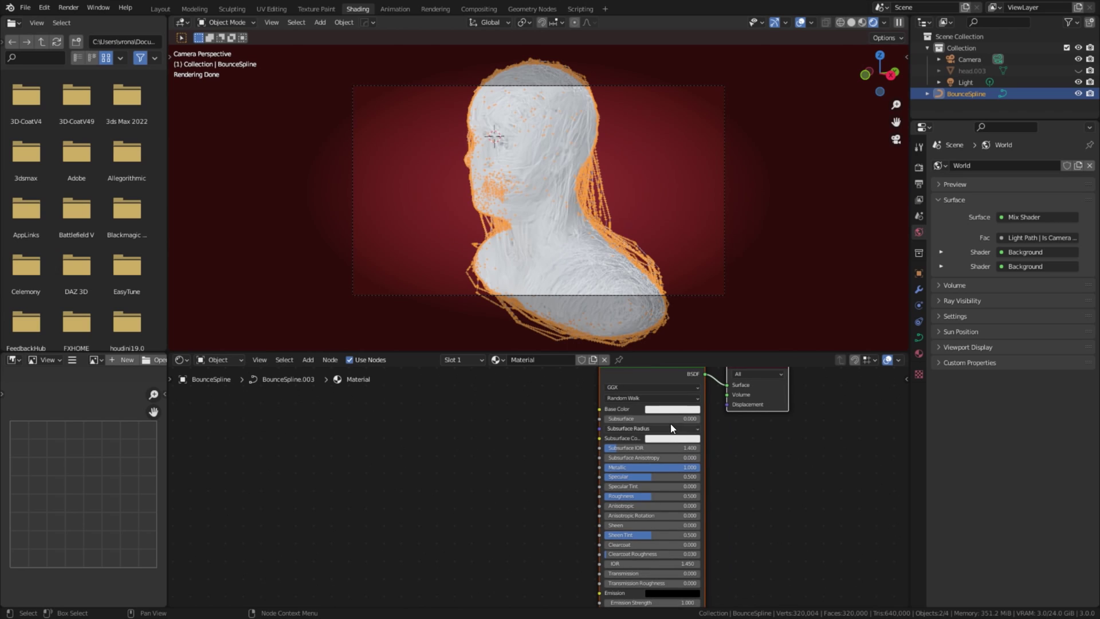
Step: Darken the bust material's Base Color to a medium gray and set its Roughness to 0.1
click(673, 409)
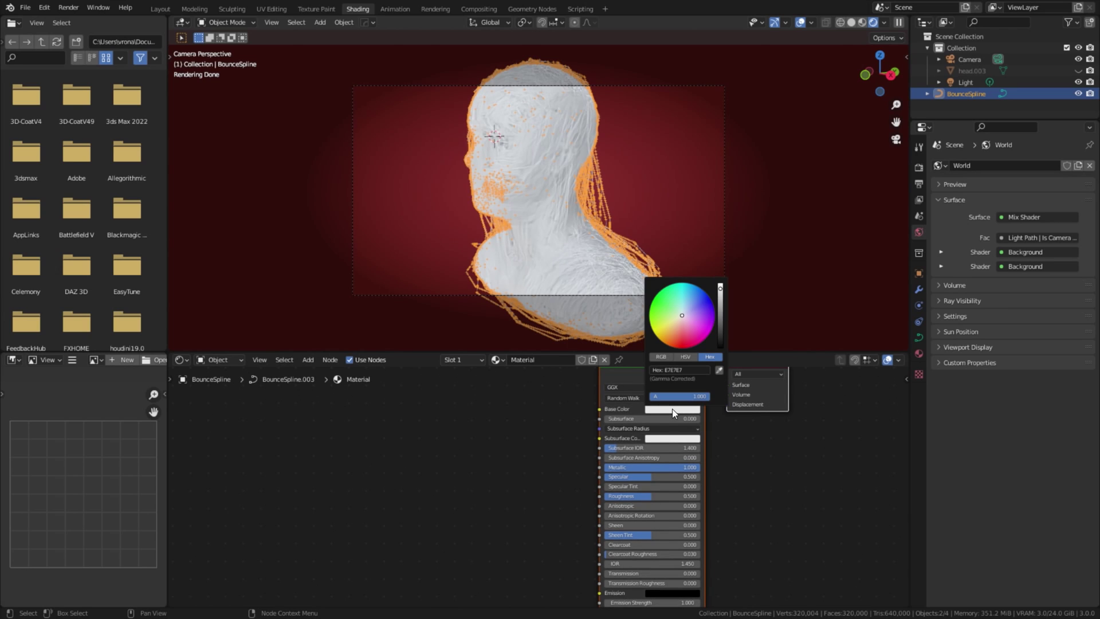
click(721, 312)
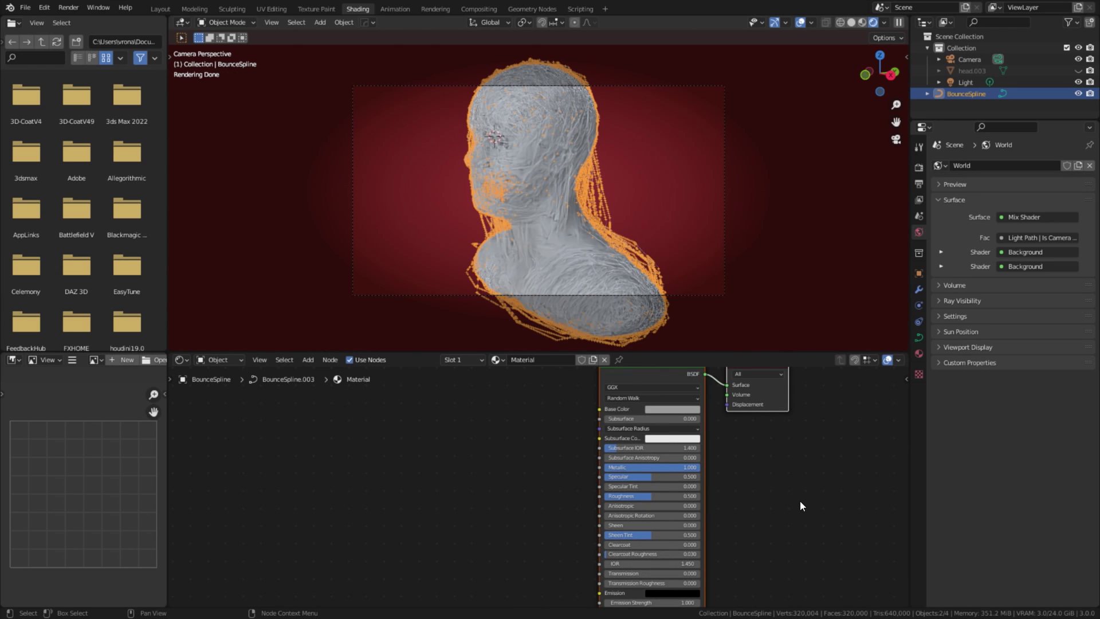
drag(656, 496, 652, 497)
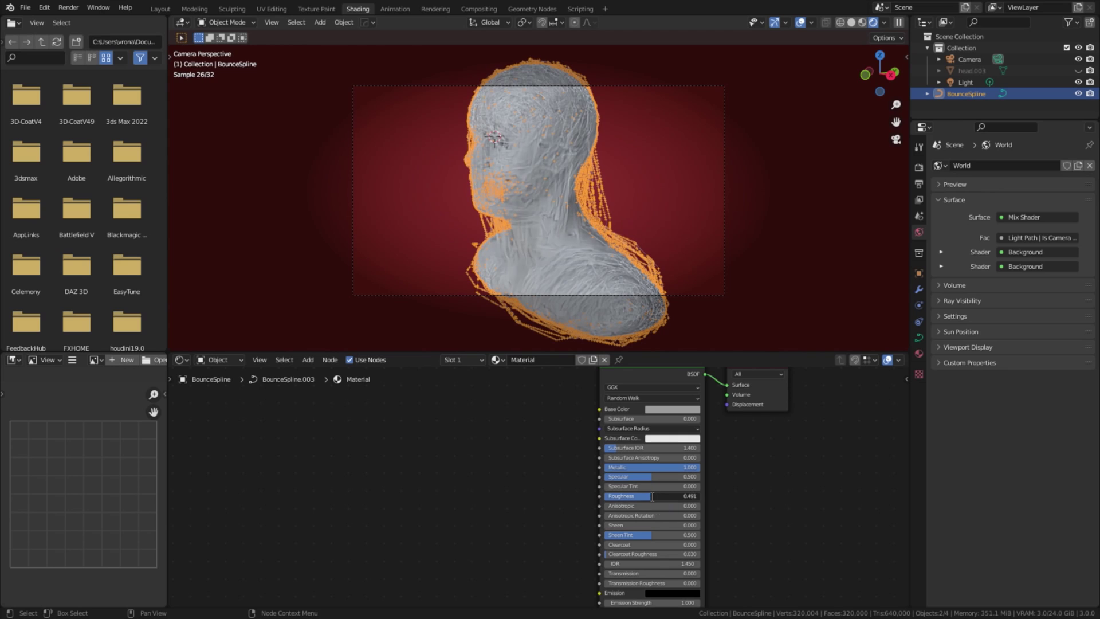
click(652, 496)
text(.1)
key(Return)
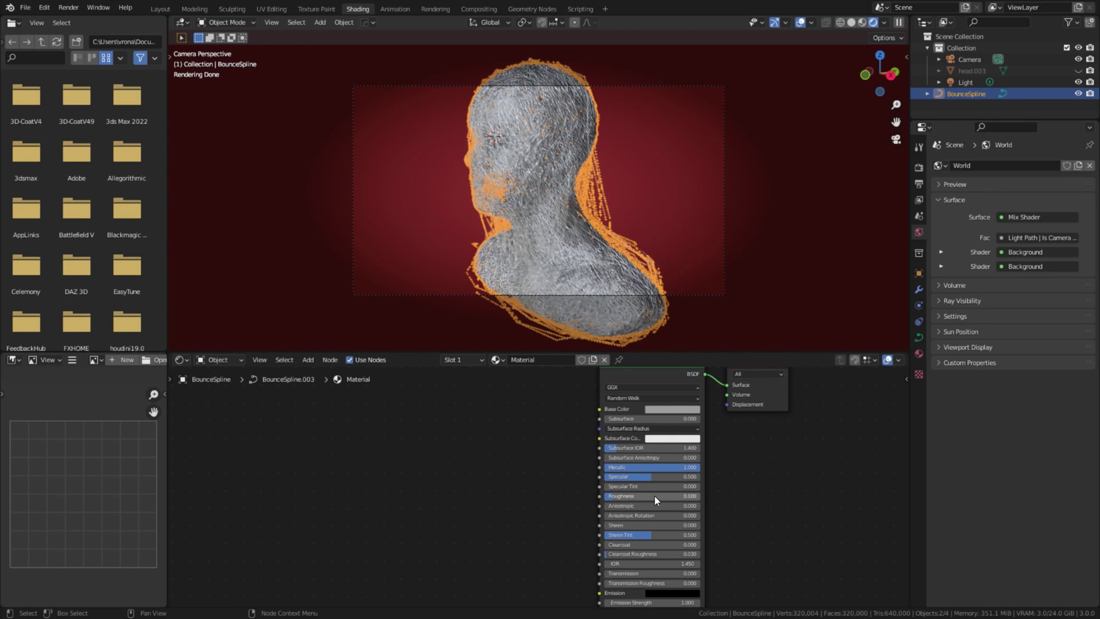
Step: Hide the viewport overlays and delete the Light object from the scene
click(800, 22)
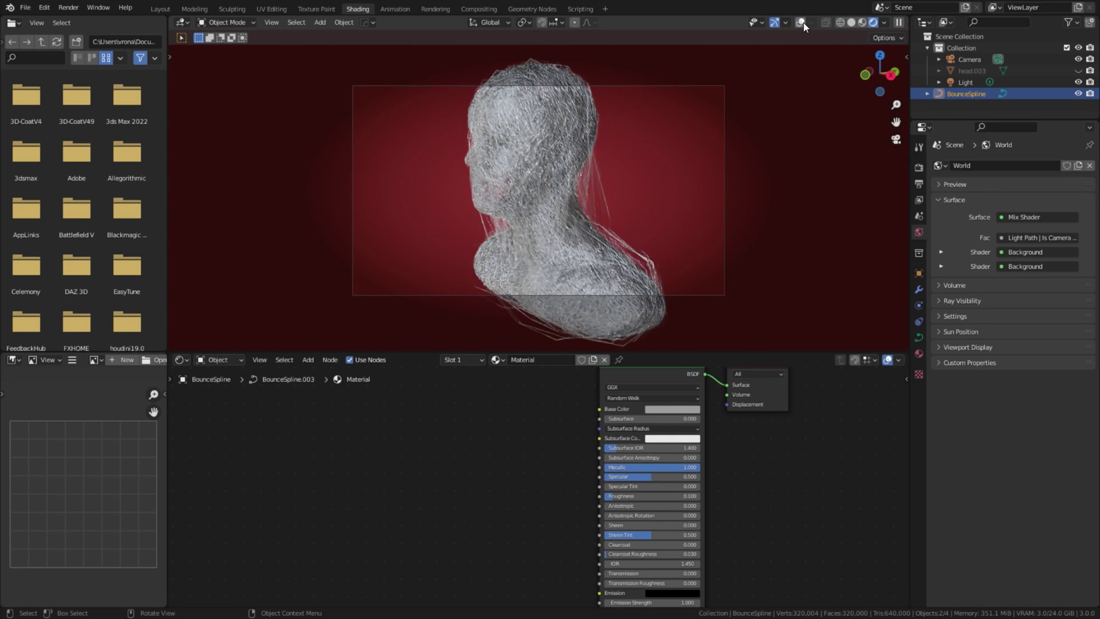
scroll(668, 129, up, 4)
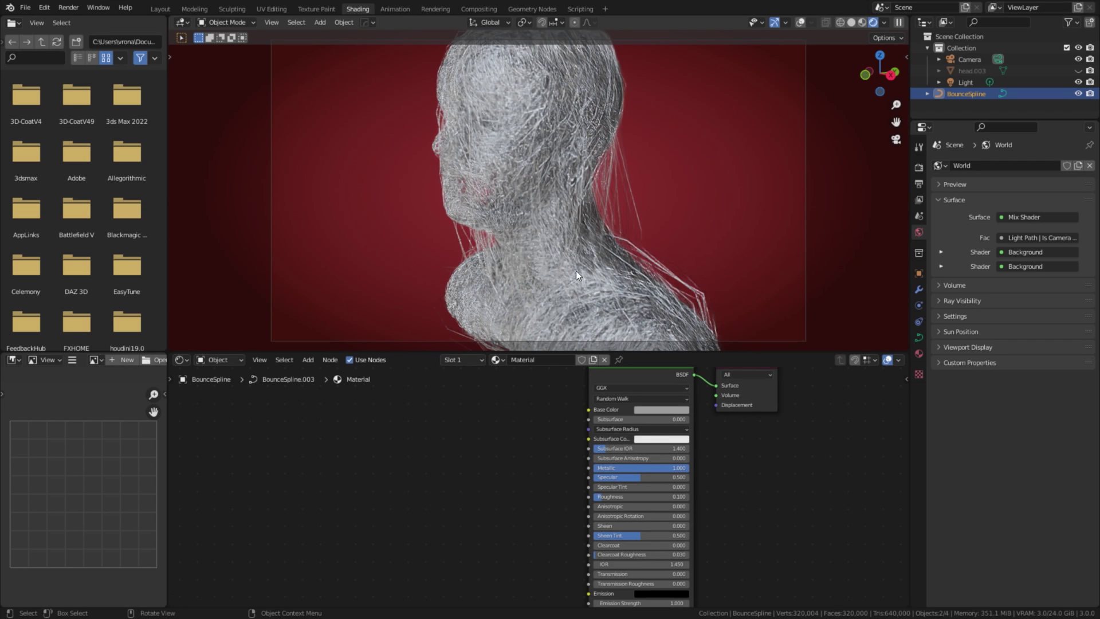
click(963, 83)
key(Delete)
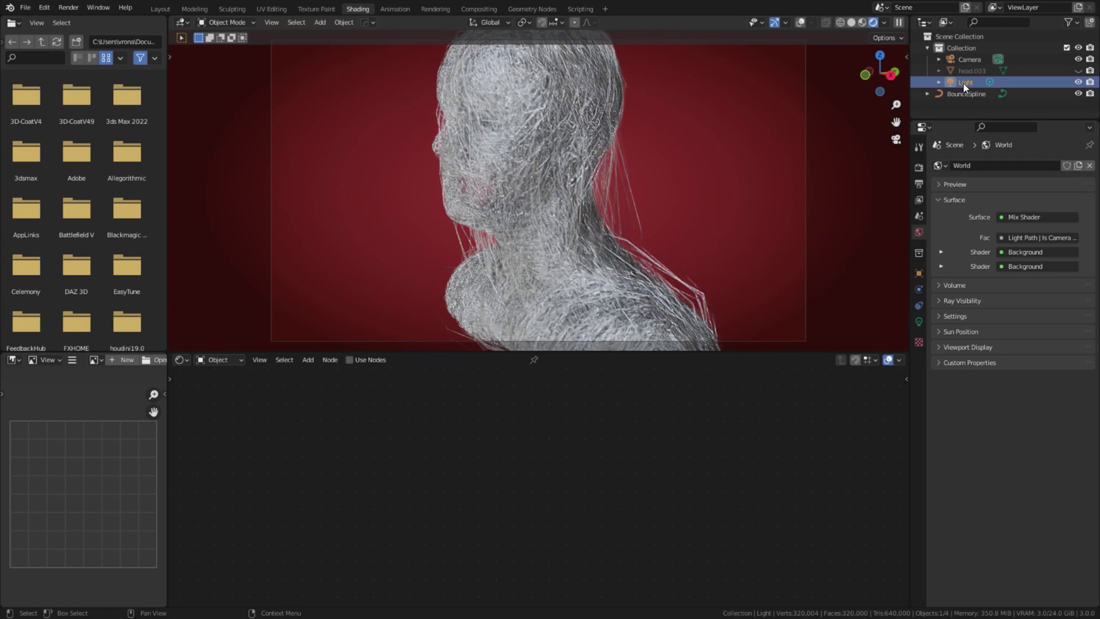
Step: Set the BounceSpline curve's preview resolution to 8 and its Render U resolution to 1
click(963, 82)
click(921, 323)
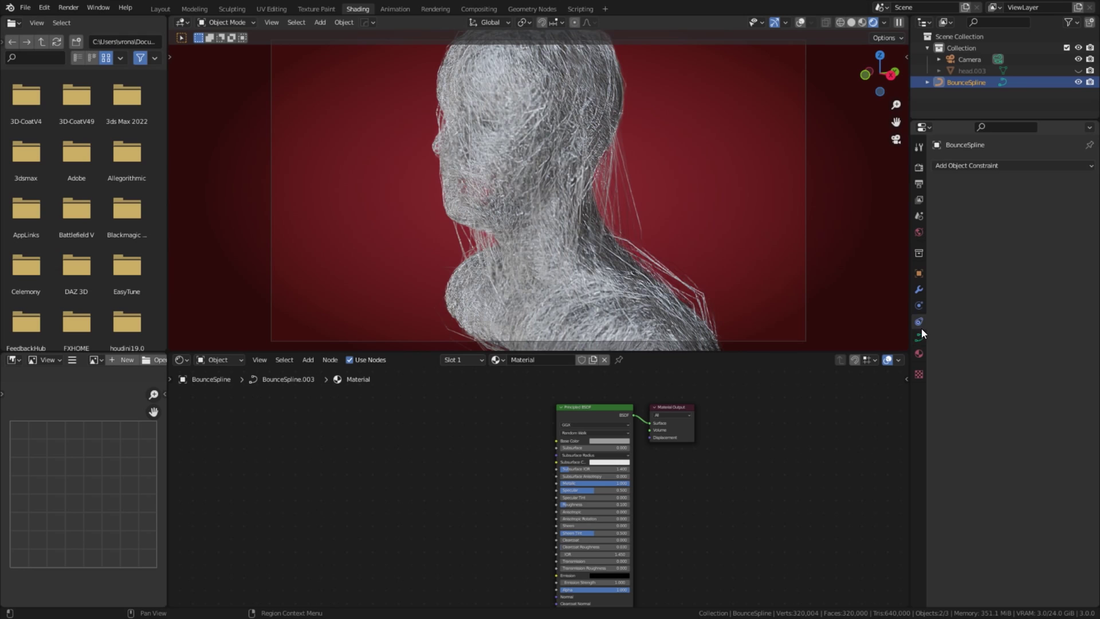
click(923, 334)
click(1037, 216)
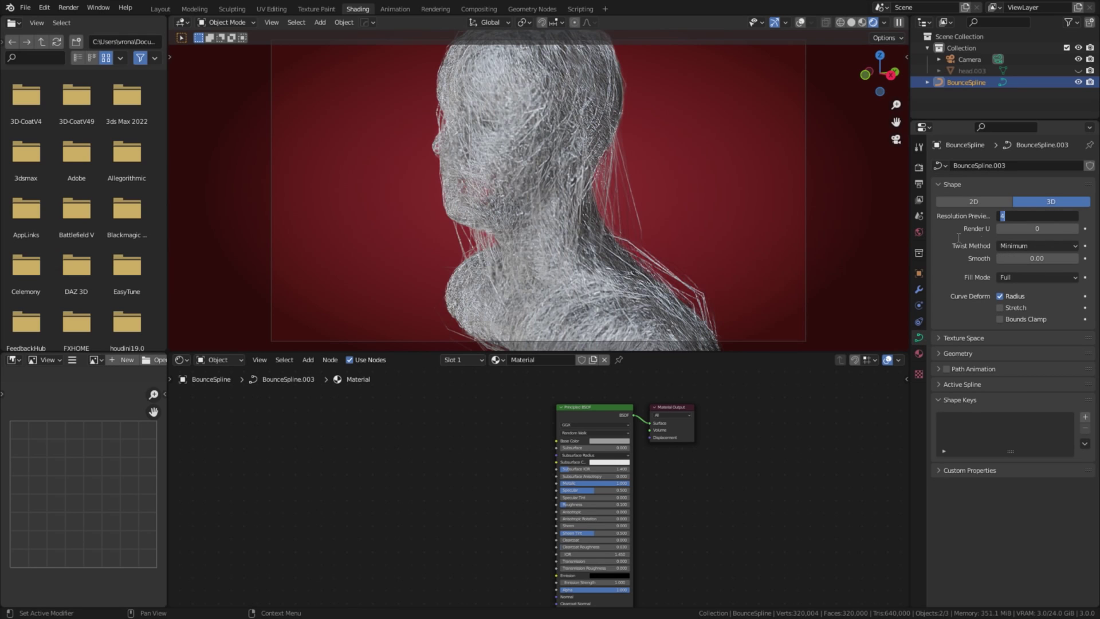
text(8)
key(Tab)
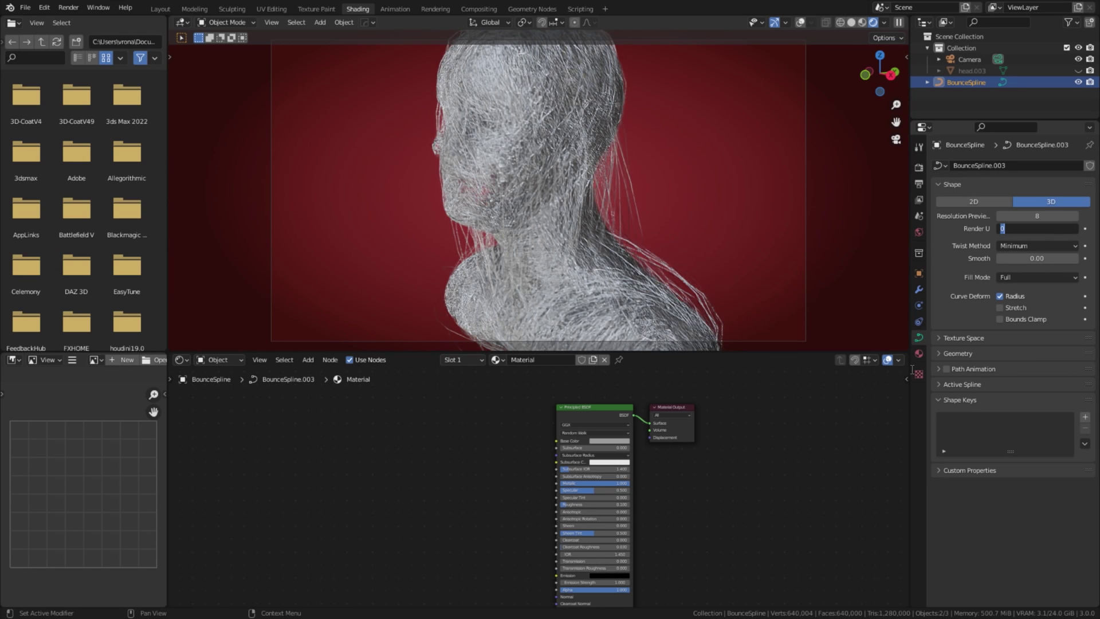
text(1)
Step: Select the camera, turn the overlays back on and view the scene in solid shading from outside the camera
click(968, 59)
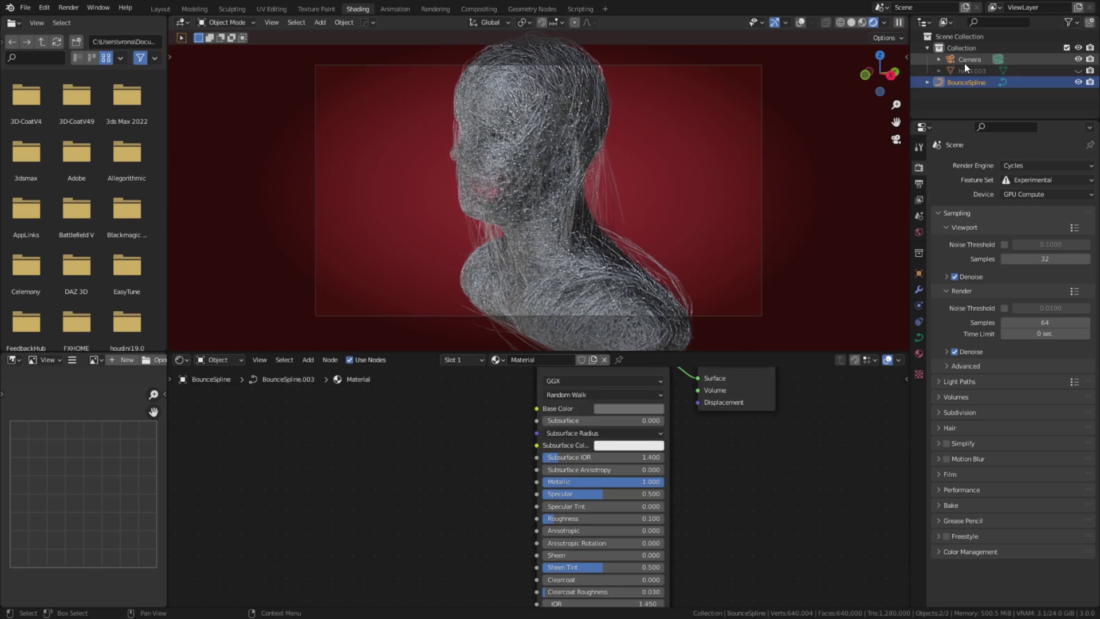
click(802, 21)
click(851, 22)
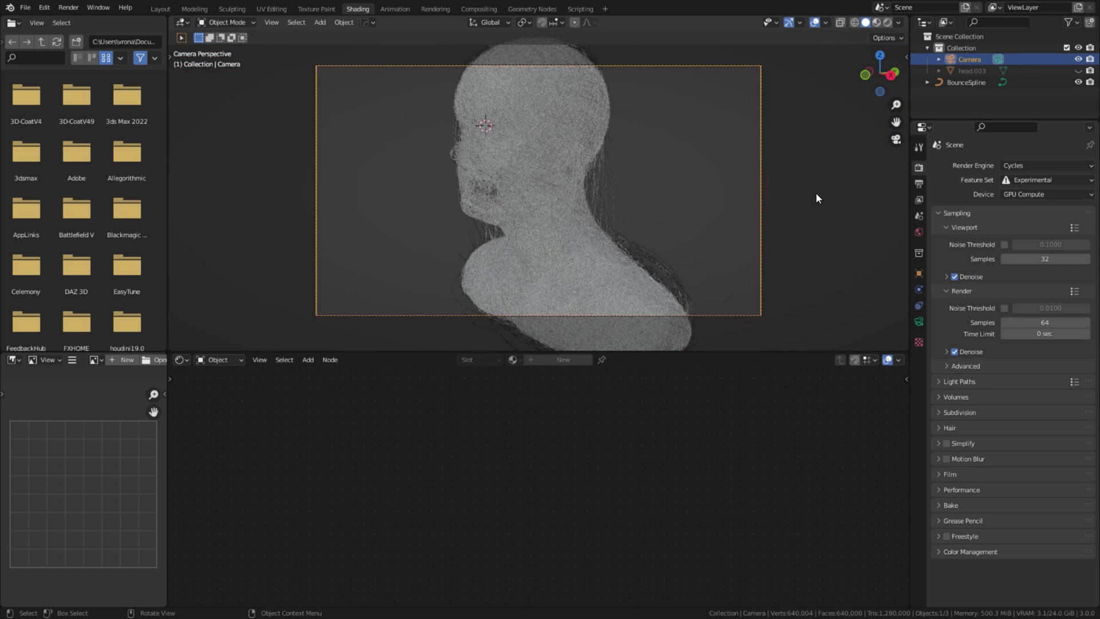
middle_drag(816, 192, 767, 225)
scroll(767, 222, down, 3)
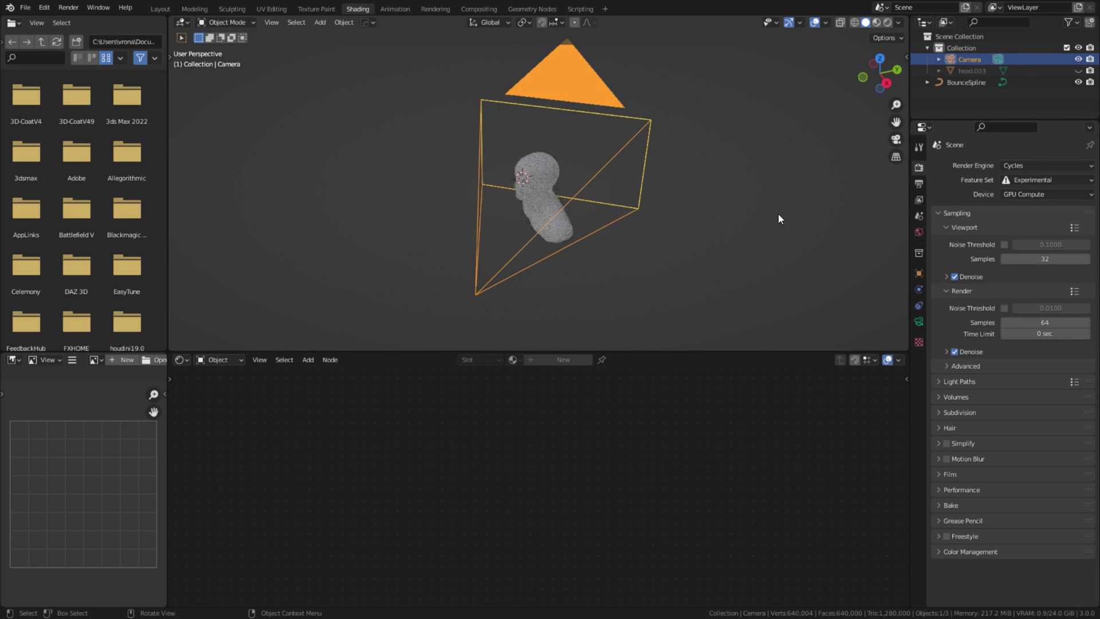
Step: Set the camera's viewport display size to 0.1 m
click(919, 321)
click(944, 358)
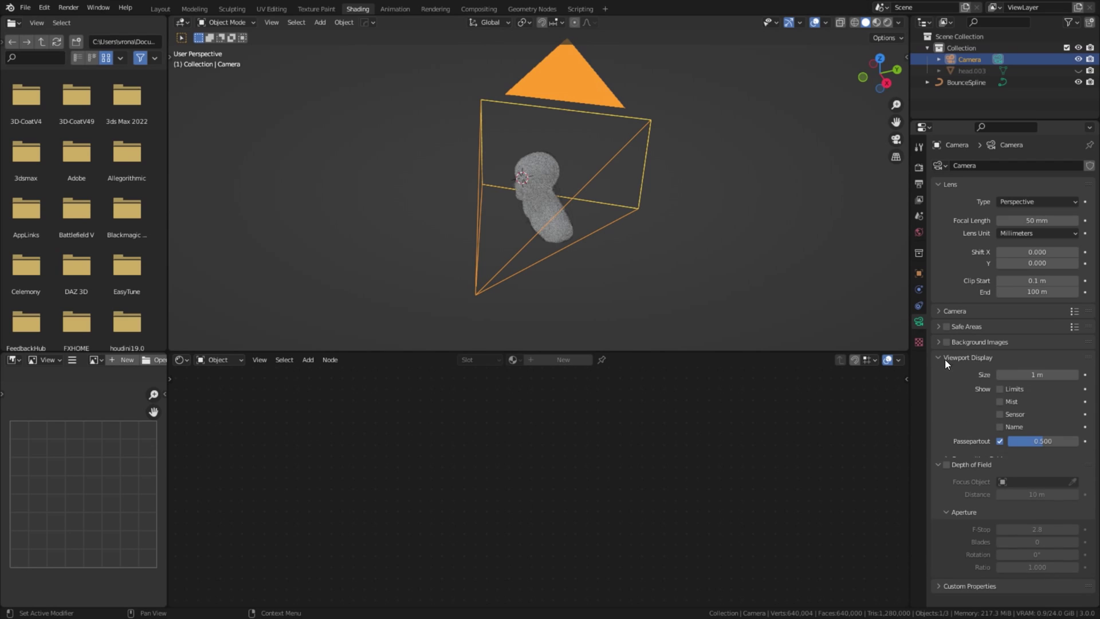
click(1046, 375)
key(BackSpace)
text(0.1)
key(Return)
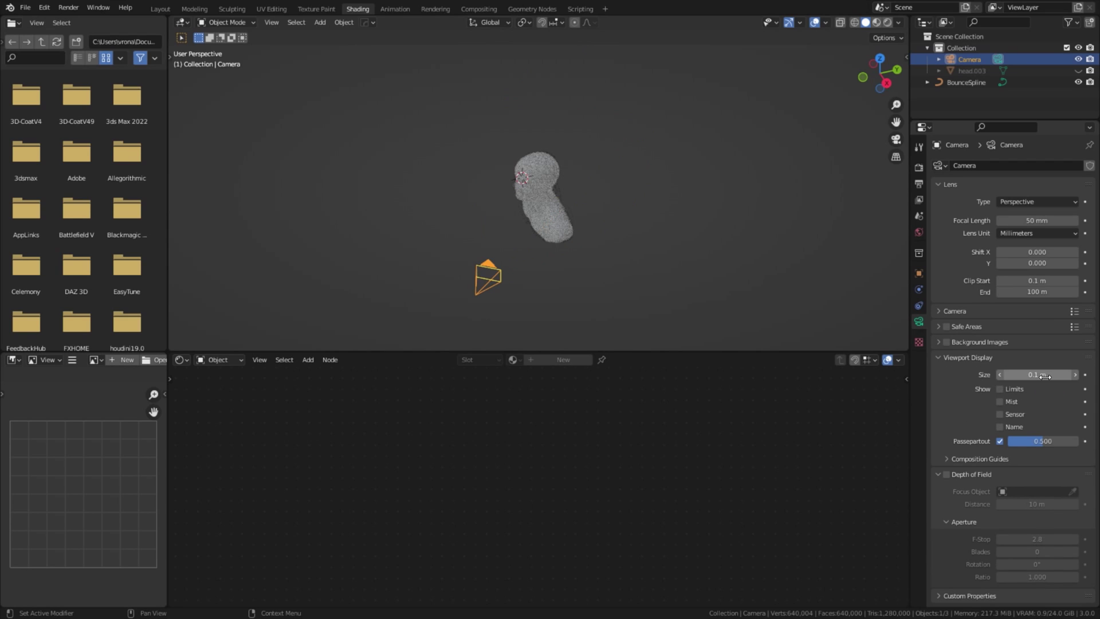
Step: Show the camera's Limits and move its focus point onto the bust, at a distance of about 0.78 m
click(1000, 388)
scroll(477, 273, down, 5)
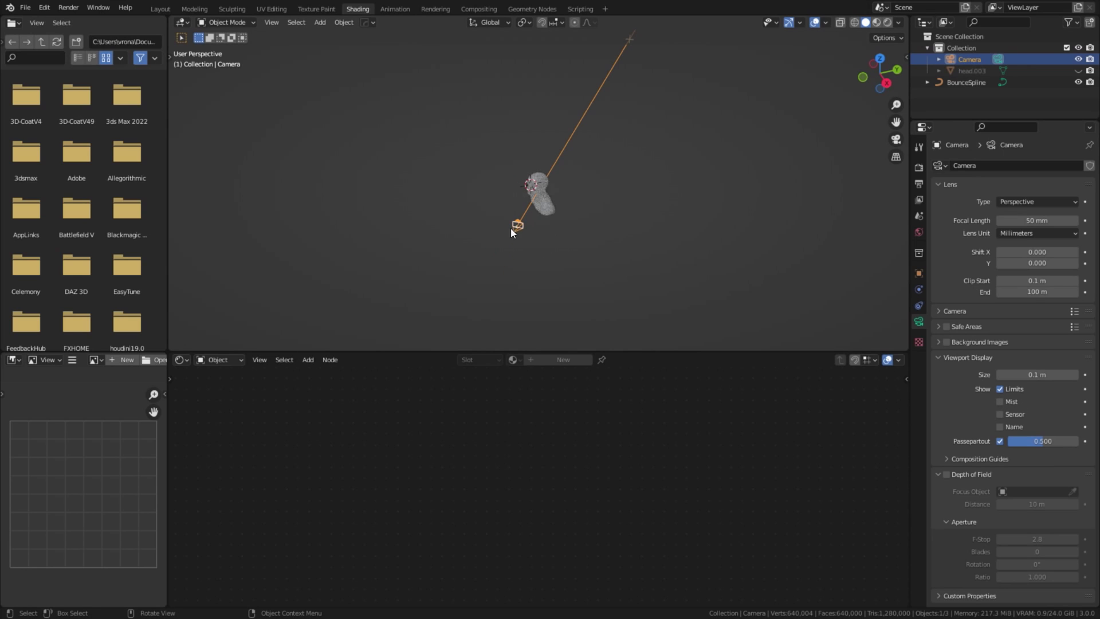
mouse_move(646, 174)
middle_down()
mouse_move(630, 169)
mouse_move(639, 165)
middle_up()
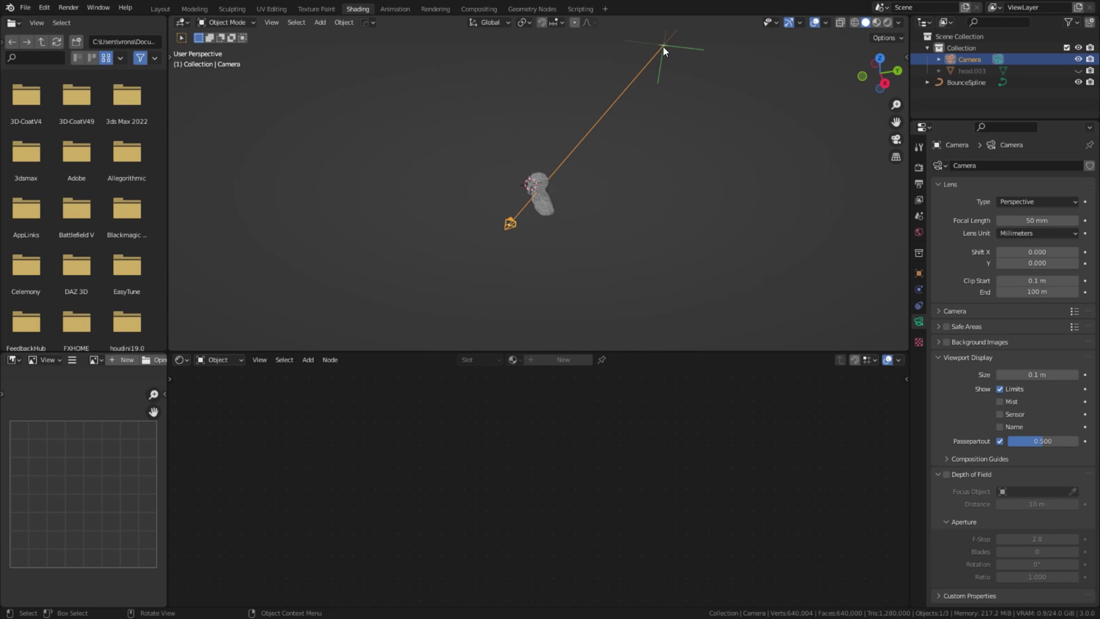
click(532, 202)
scroll(612, 188, up, 3)
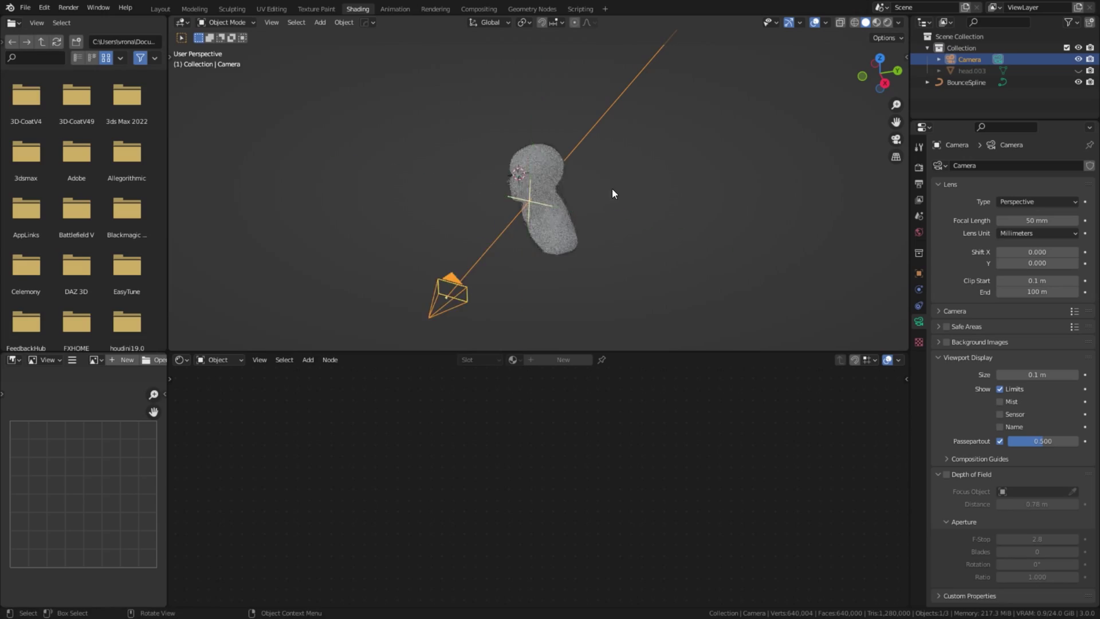
middle_drag(611, 188, 561, 193)
scroll(561, 194, up, 3)
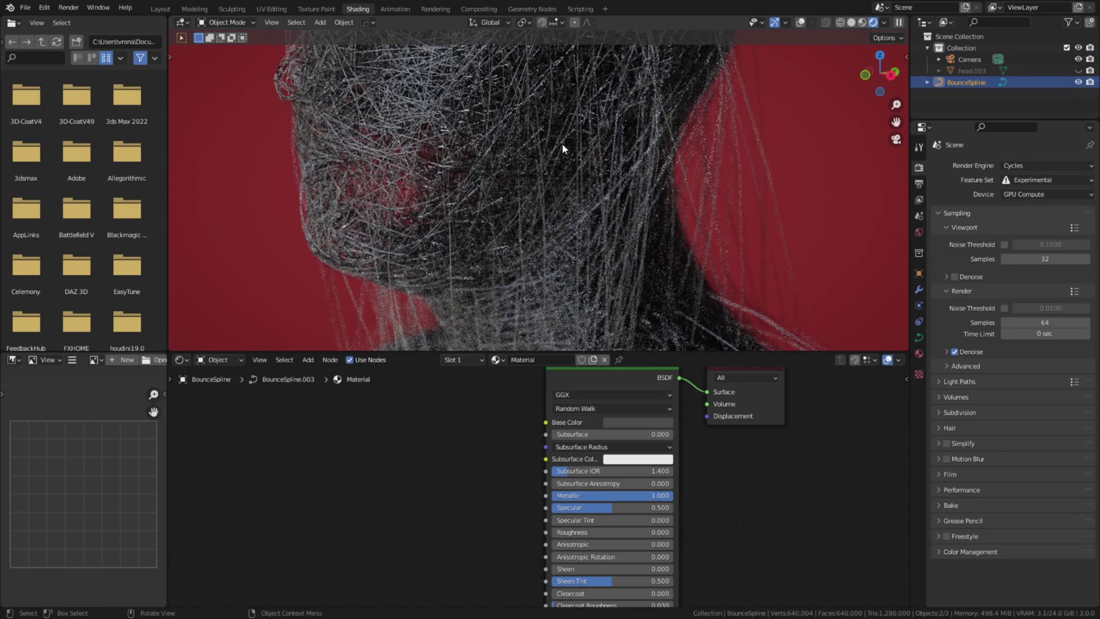
Step: Return to the camera view, switch the node editor to the World shader and set the HDRI Mapping node's Scale Y to 1
scroll(561, 143, up, 2)
key(KP_0)
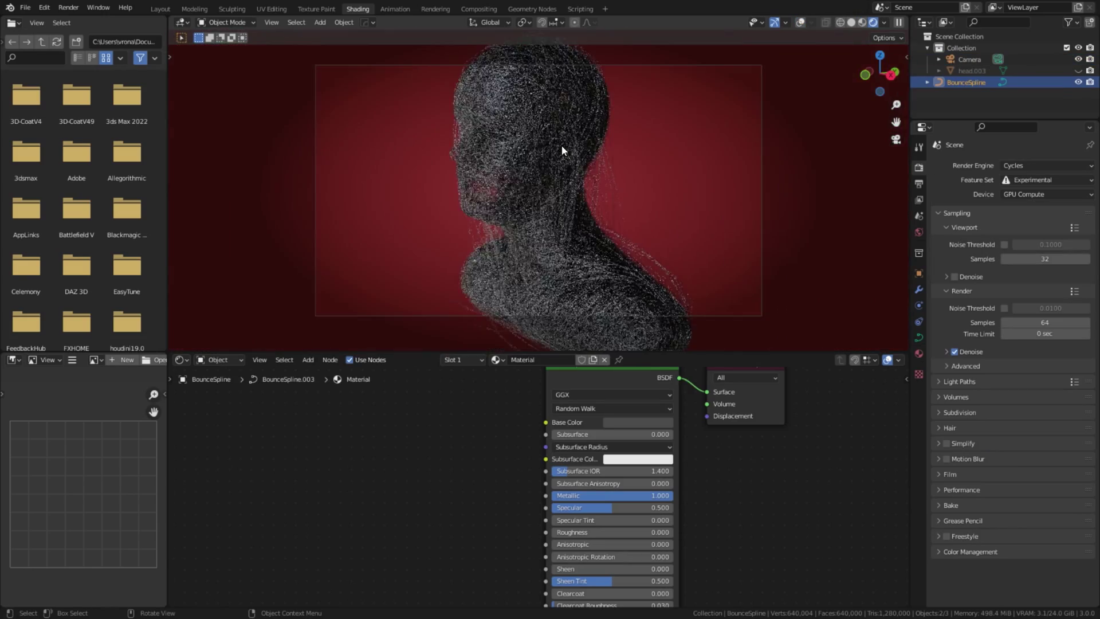
scroll(561, 145, up, 1)
click(212, 364)
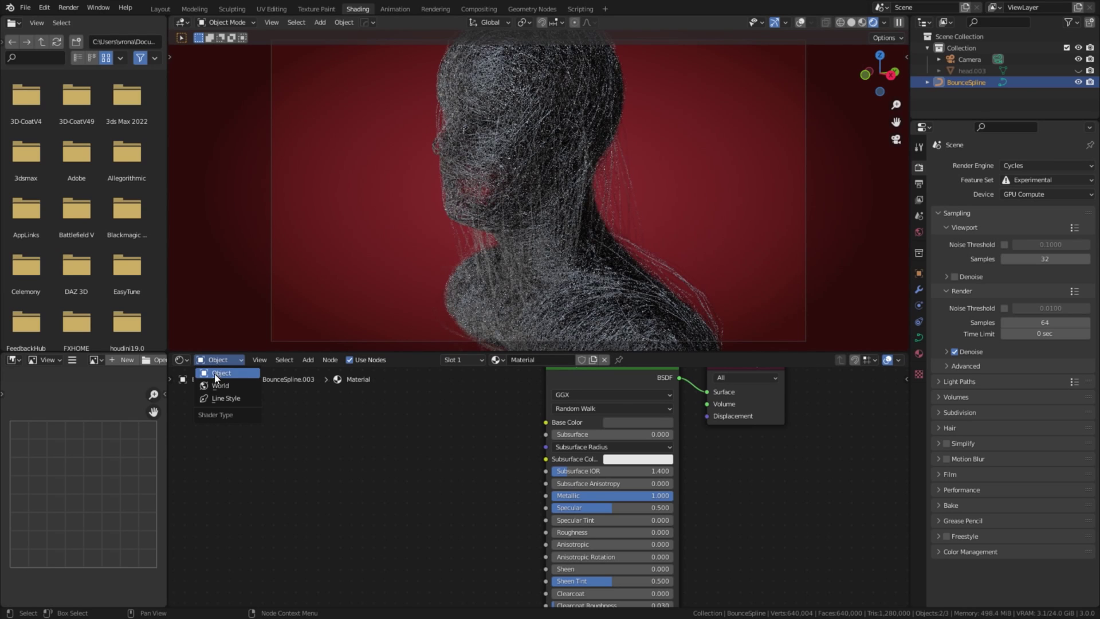
click(218, 383)
scroll(547, 466, down, 1)
scroll(545, 467, down, 2)
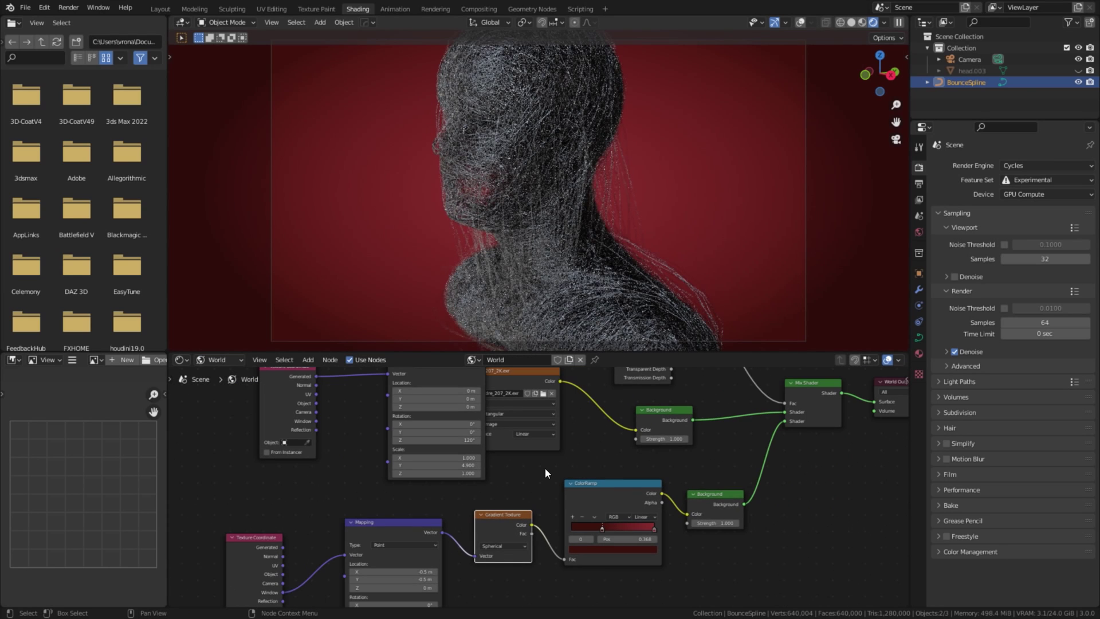
middle_drag(545, 467, 541, 482)
click(452, 481)
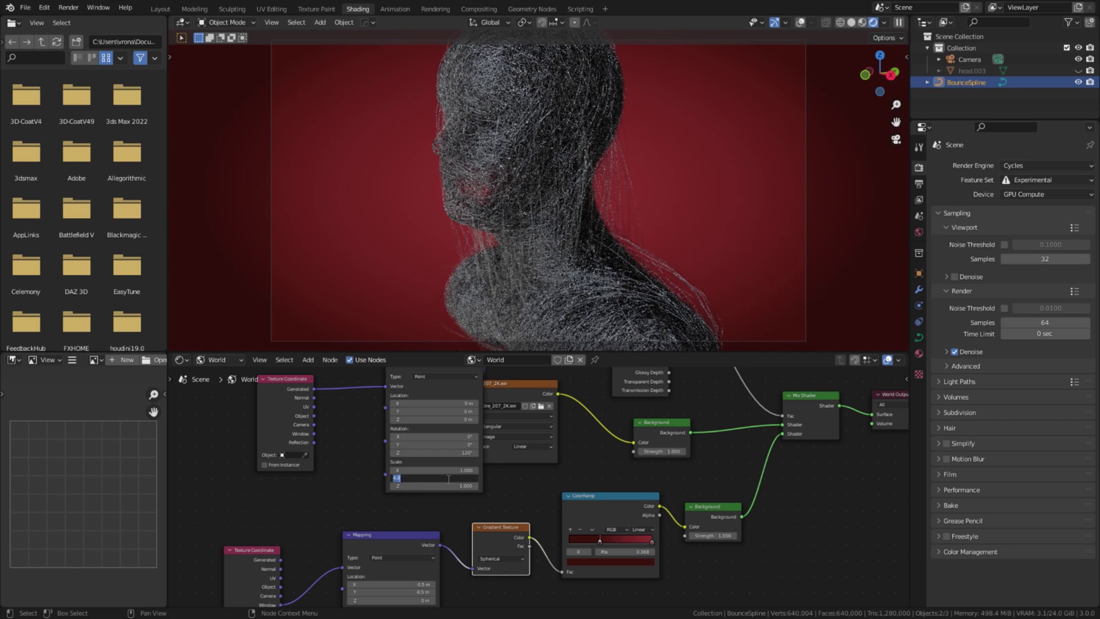
text(1)
key(Return)
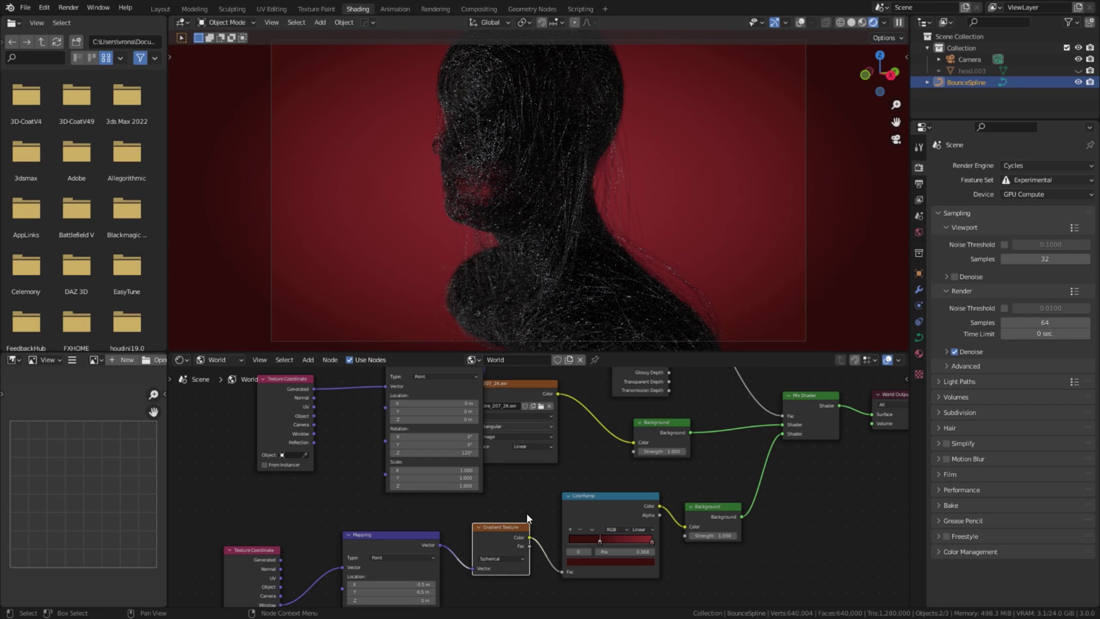
Step: Enlarge the 3D viewport area and render the current frame as a still image
middle_drag(447, 361, 494, 412)
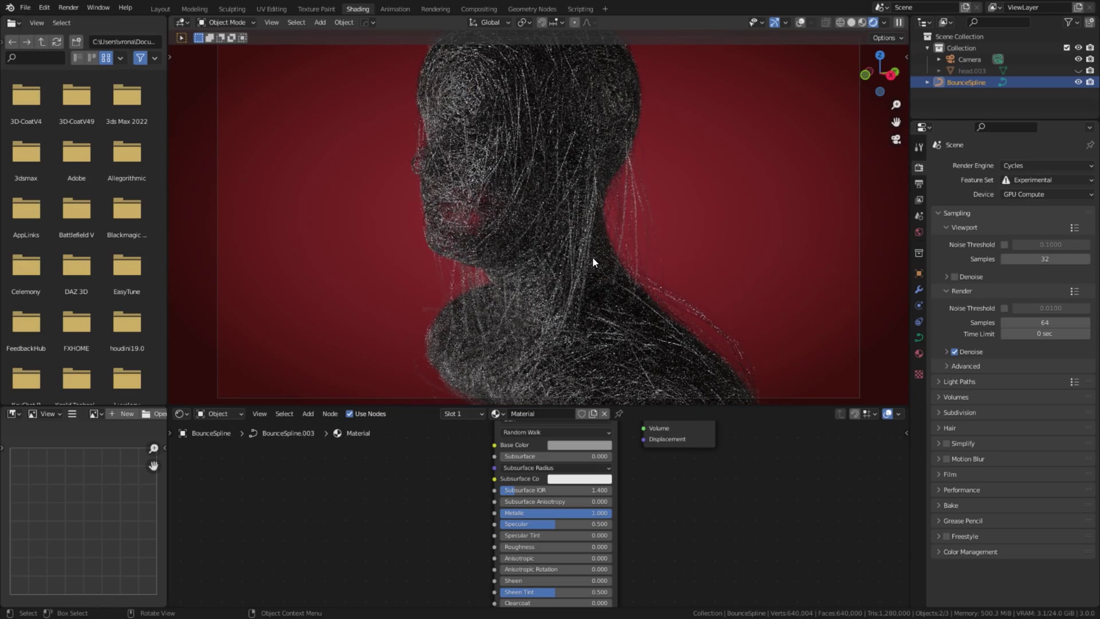
key(F12)
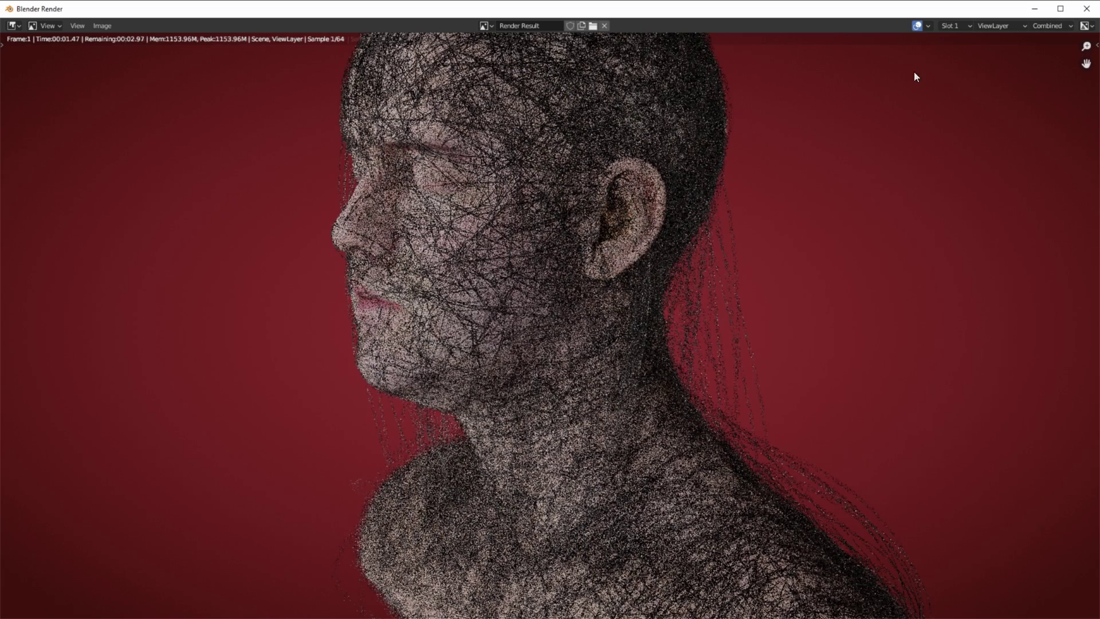
scroll(640, 187, down, 1)
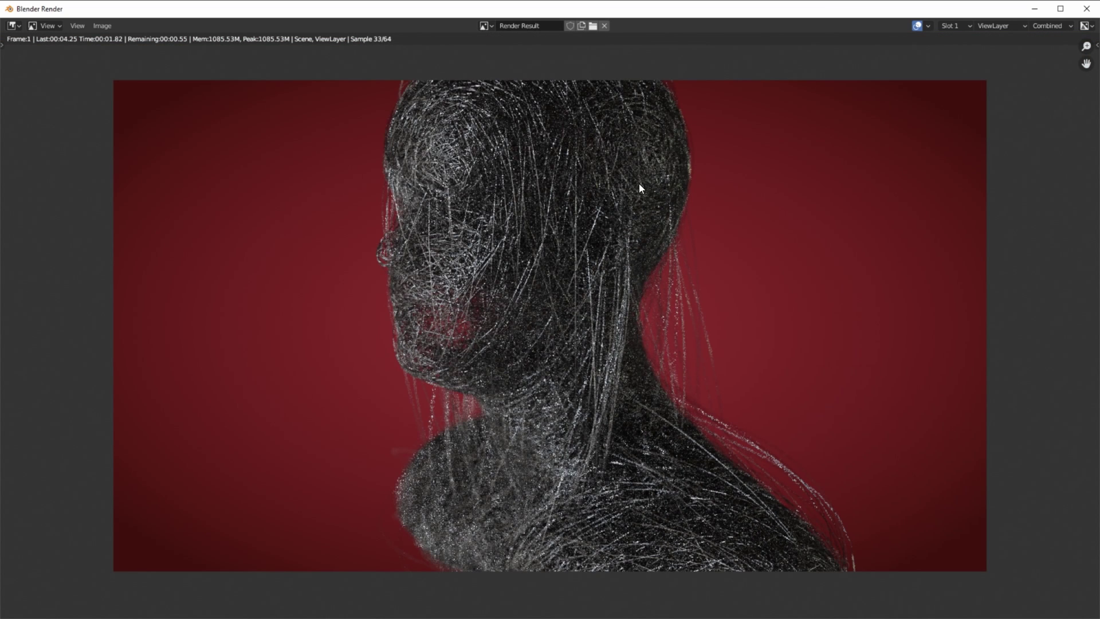